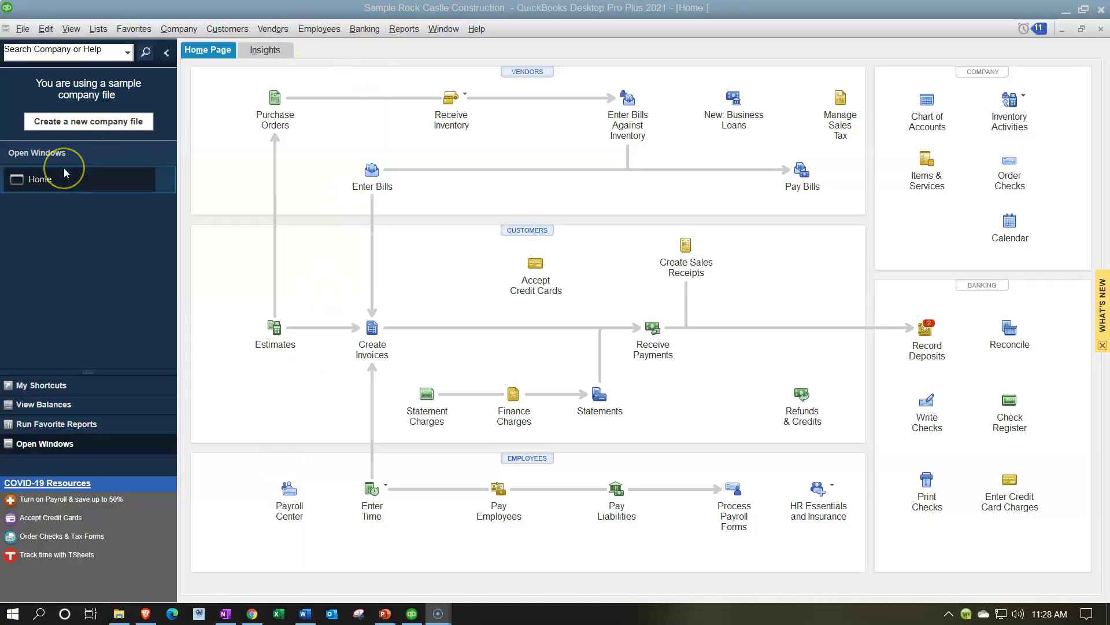
Step: Show the list of open windows and open the Chart of Accounts
{"action": "left_click", "coordinate": [69, 28]}
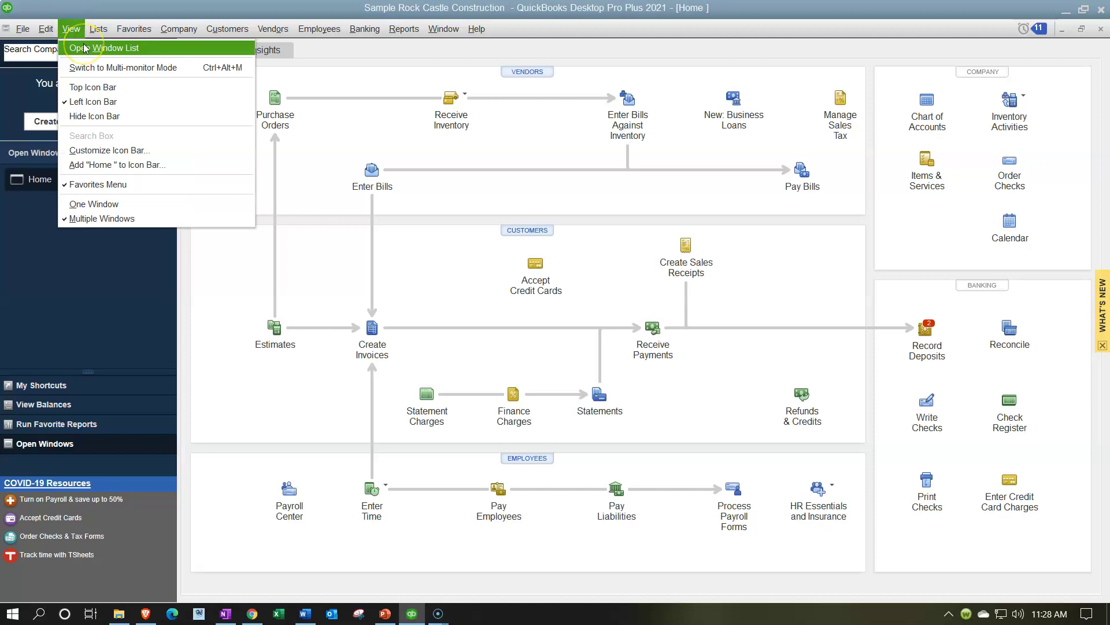
{"action": "left_click", "coordinate": [84, 48]}
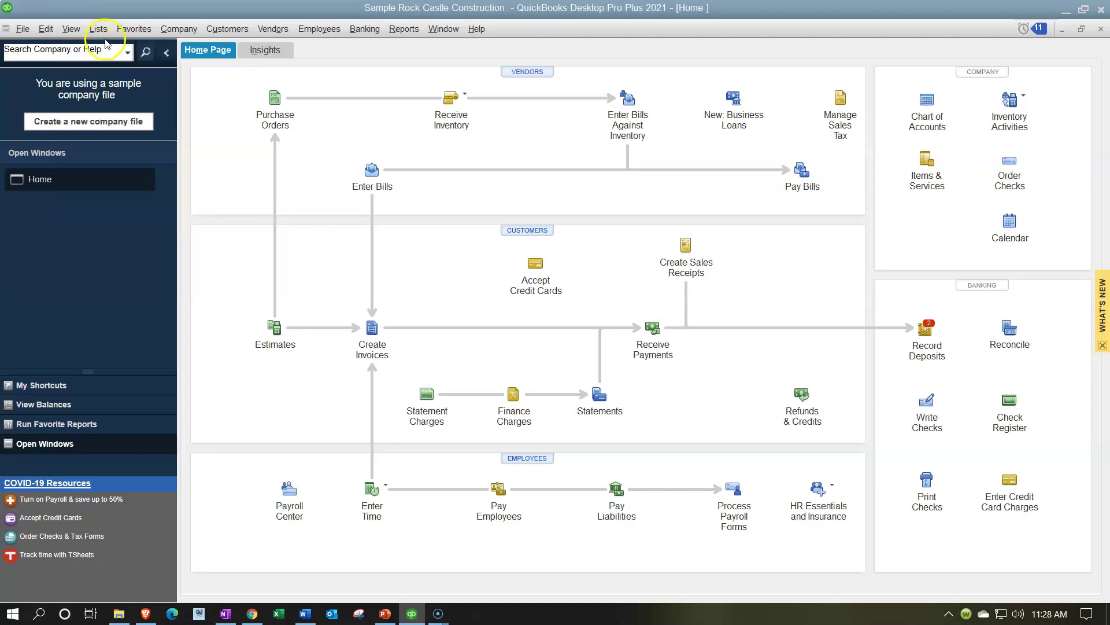
{"action": "left_click", "coordinate": [98, 29]}
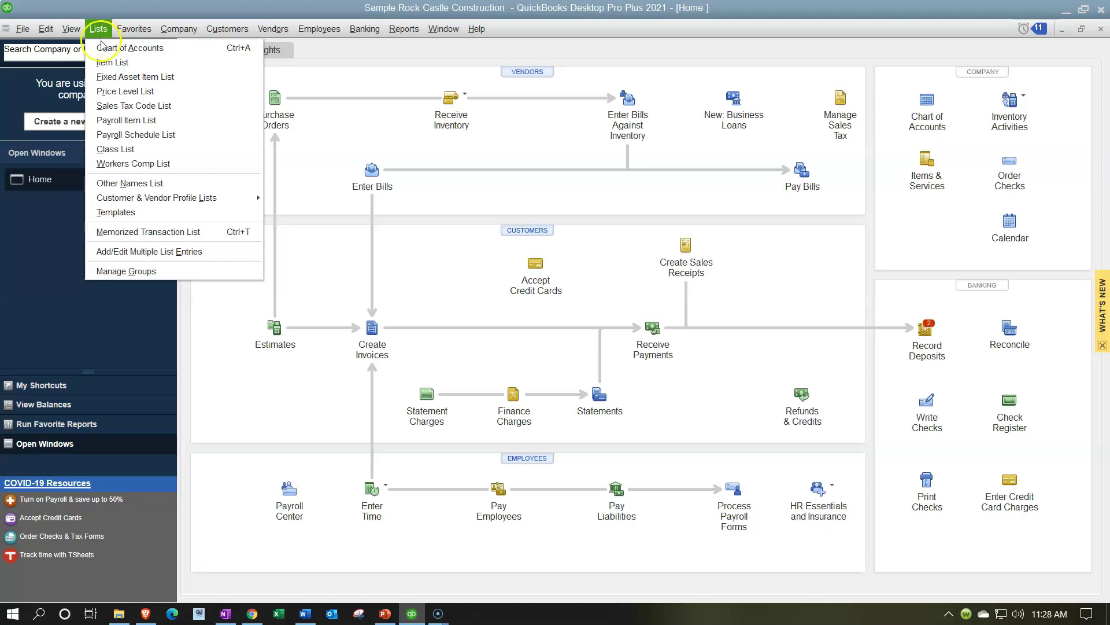
{"action": "left_click", "coordinate": [102, 46]}
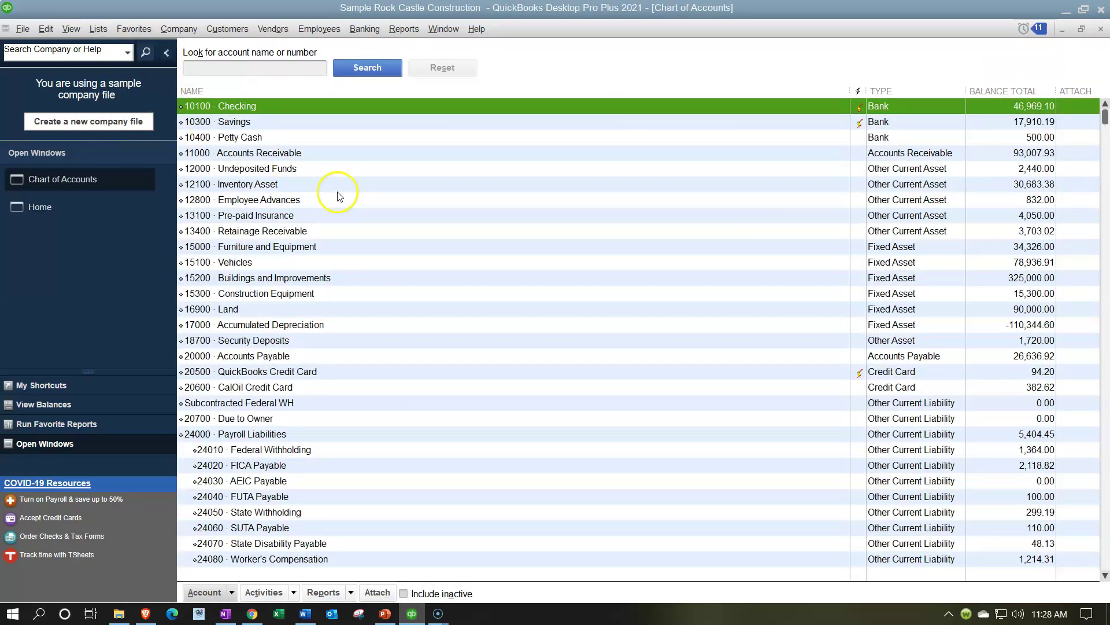
Step: Review the company-wide Accounting preferences for the use of account numbers and close them
{"action": "left_click", "coordinate": [36, 29]}
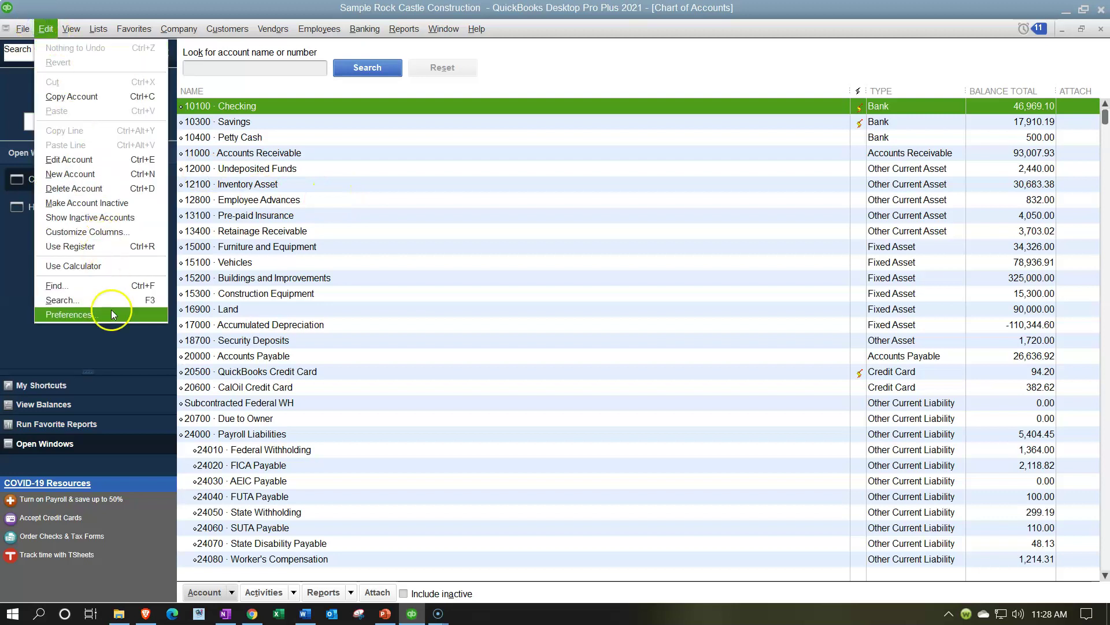
{"action": "left_click", "coordinate": [111, 314]}
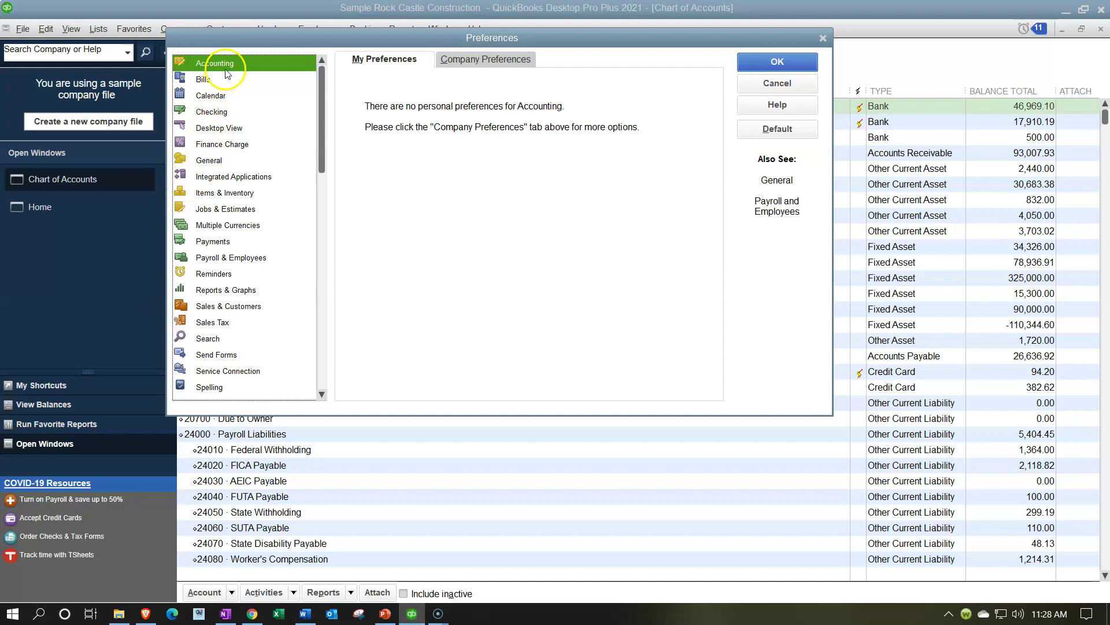
{"action": "left_click", "coordinate": [467, 59]}
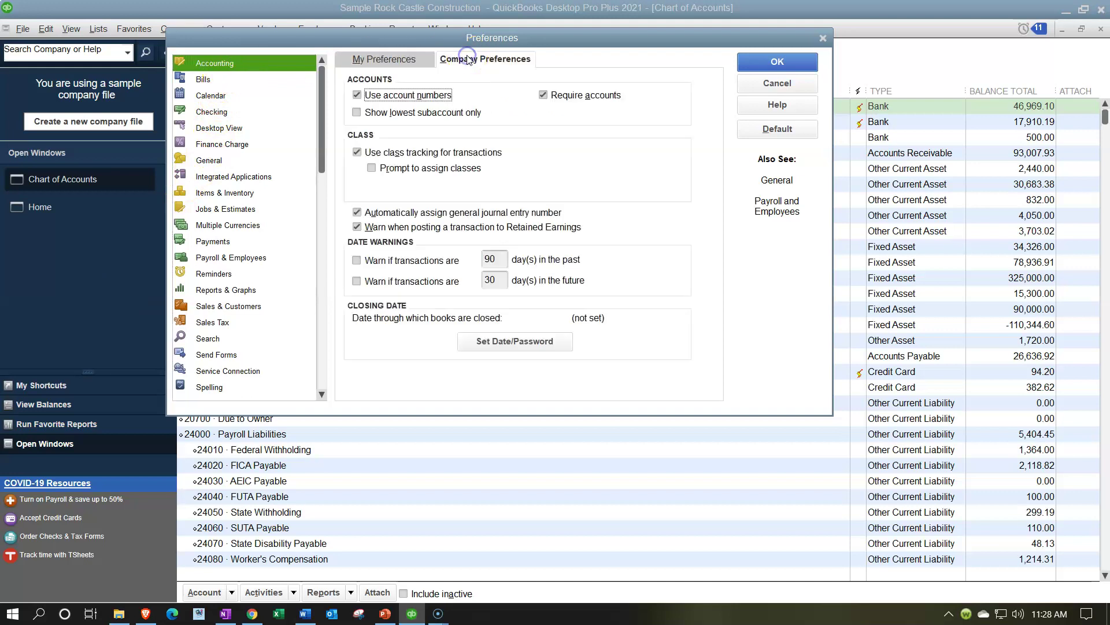
{"action": "left_click", "coordinate": [363, 103]}
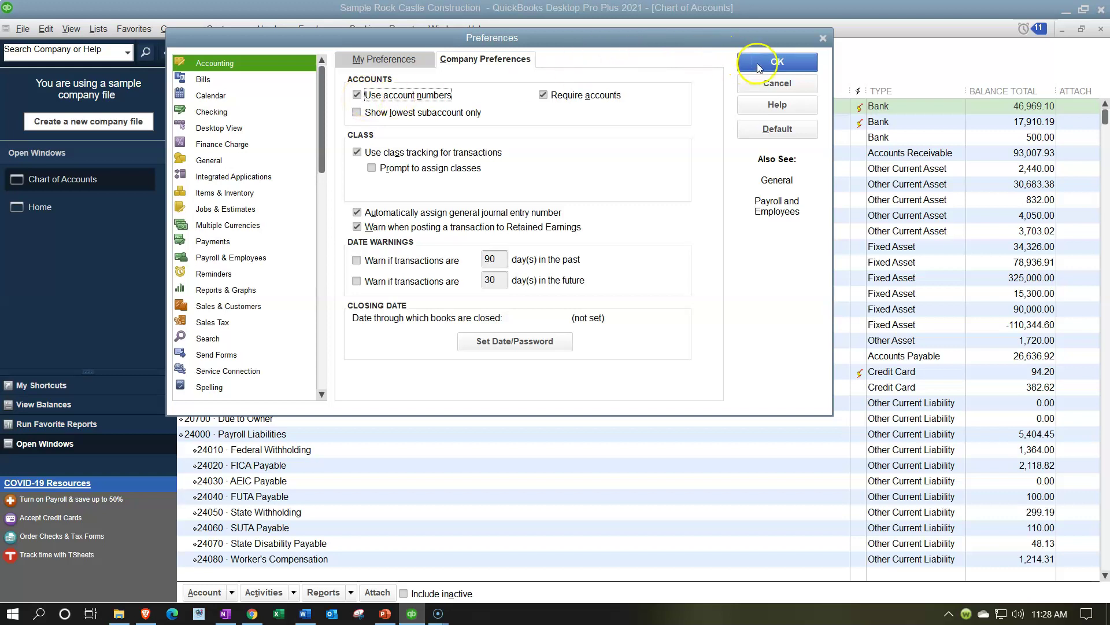
{"action": "left_click", "coordinate": [775, 61]}
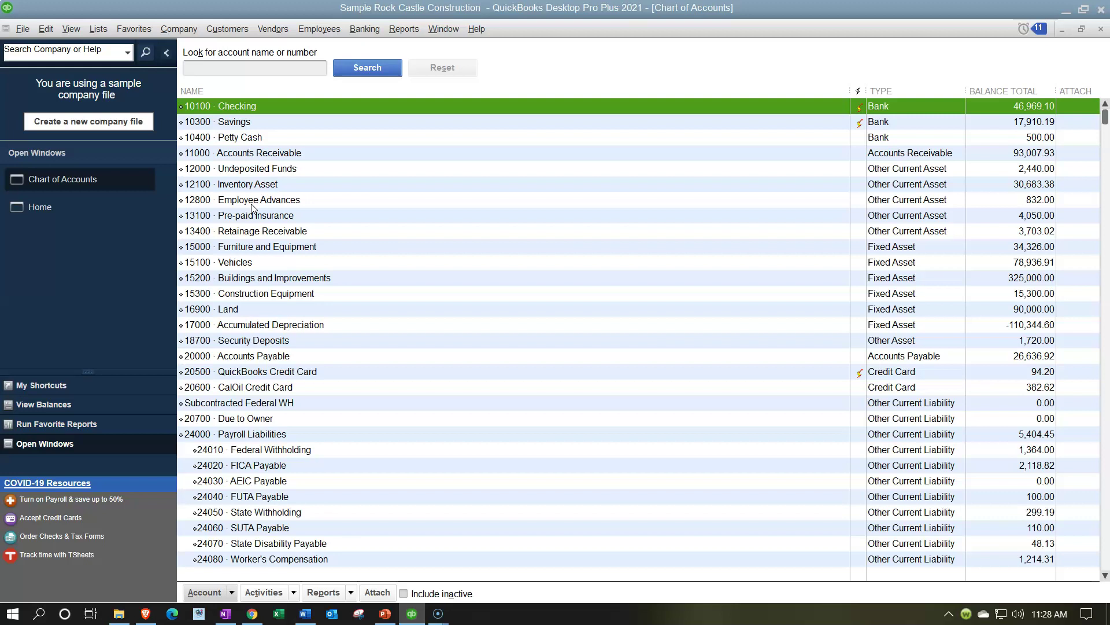
Step: Try sorting the chart of accounts by name in ascending and descending order and by type
{"action": "left_click", "coordinate": [906, 91]}
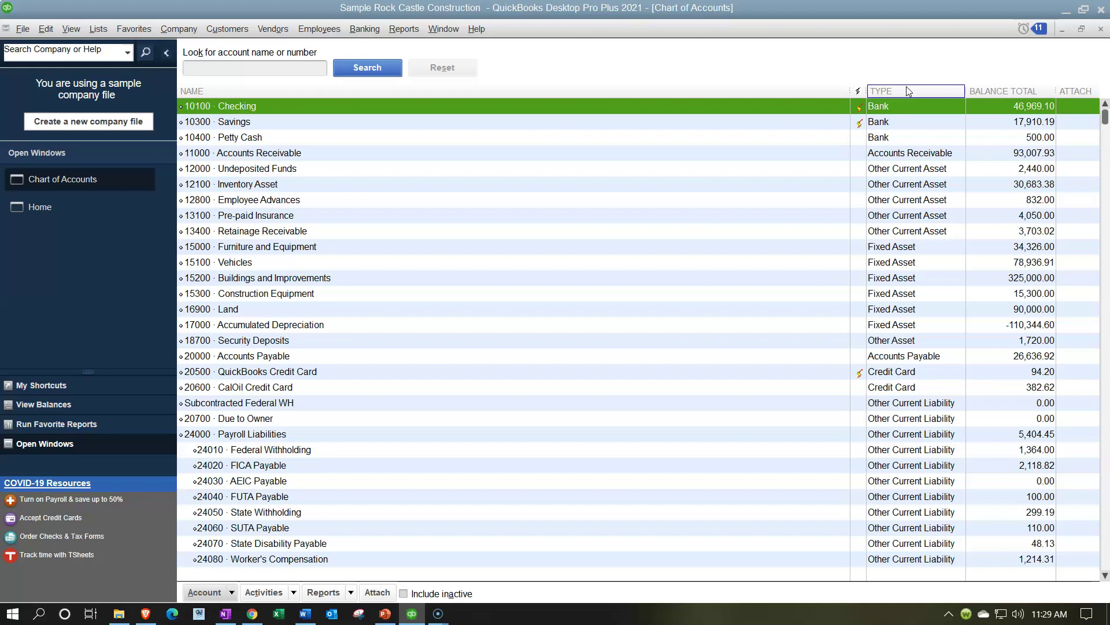
{"action": "left_click", "coordinate": [229, 93]}
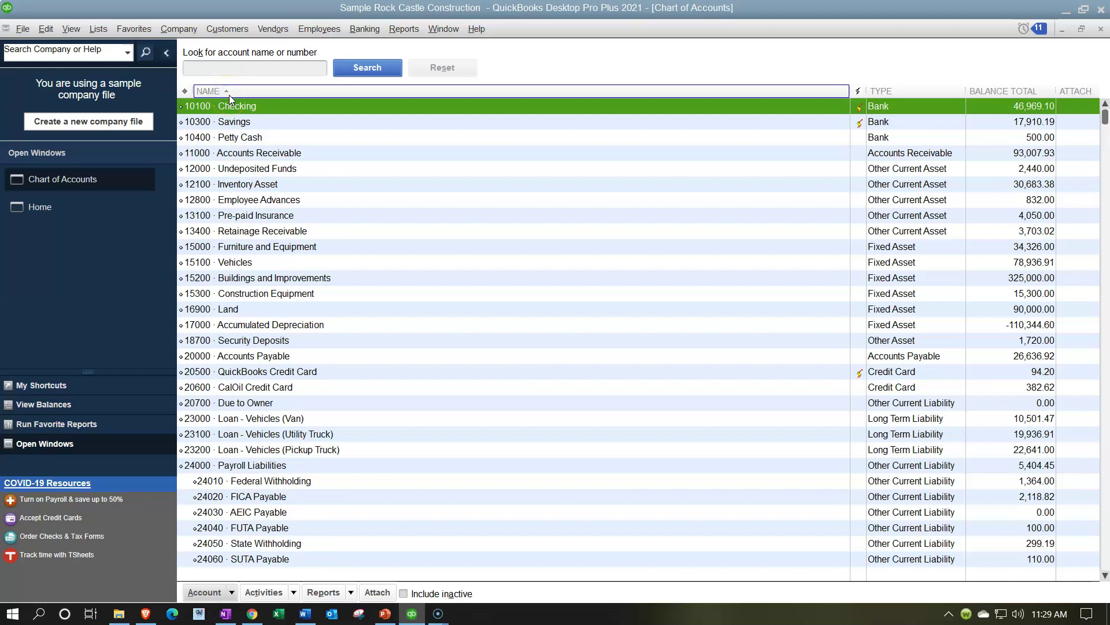
{"action": "left_click", "coordinate": [229, 93]}
{"action": "scroll", "coordinate": [346, 154], "scroll_direction": "up", "scroll_amount": 6}
{"action": "scroll", "coordinate": [346, 154], "scroll_direction": "up", "scroll_amount": 20}
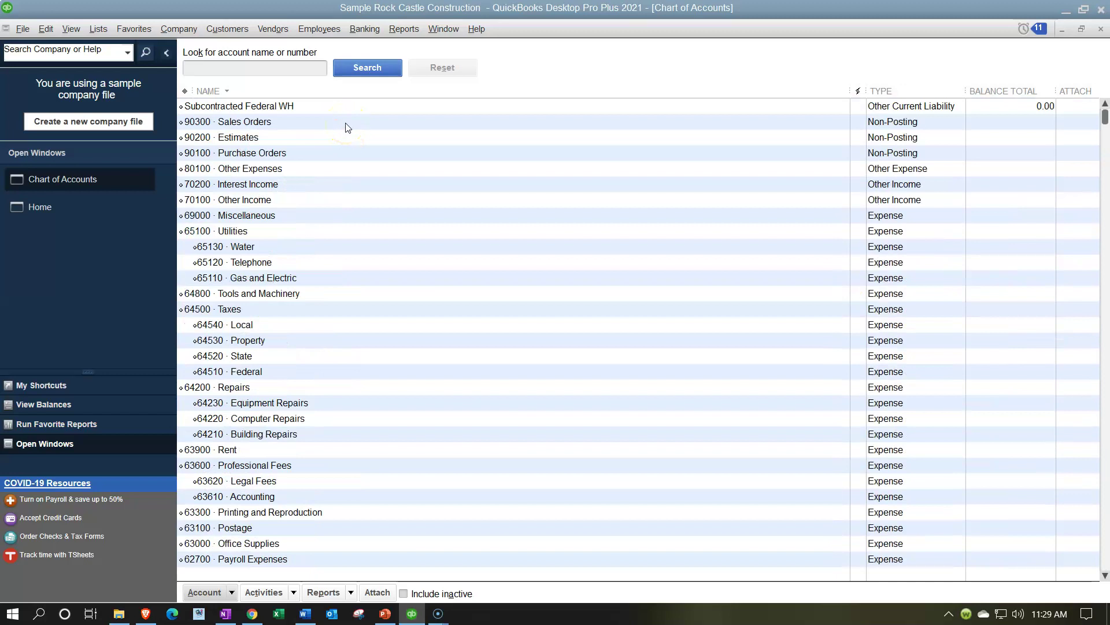
{"action": "left_click", "coordinate": [287, 93]}
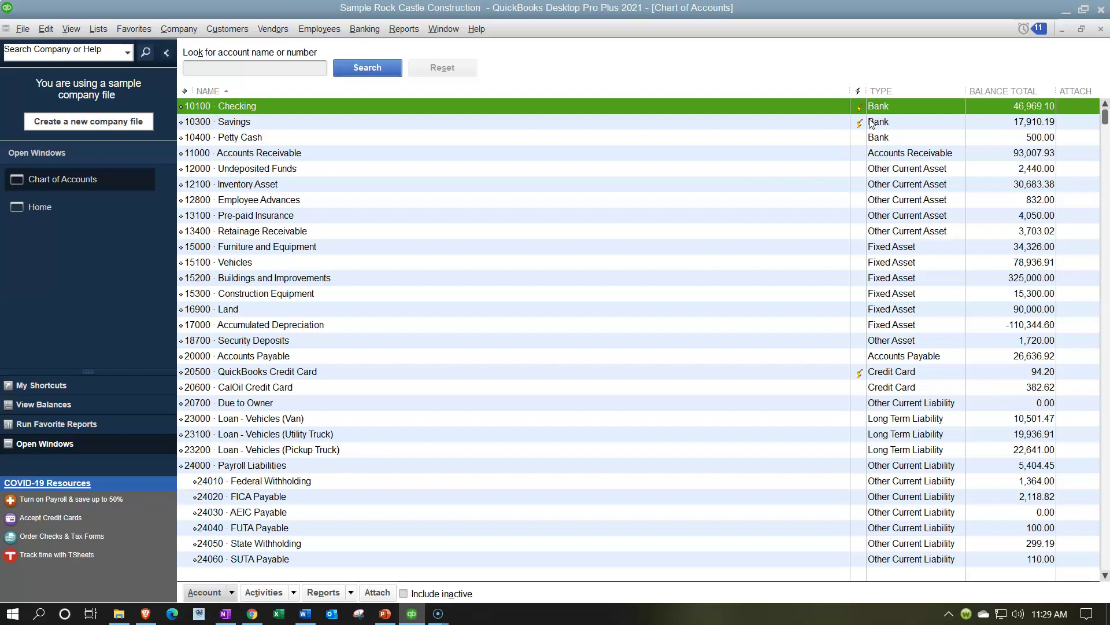
{"action": "left_click", "coordinate": [906, 92]}
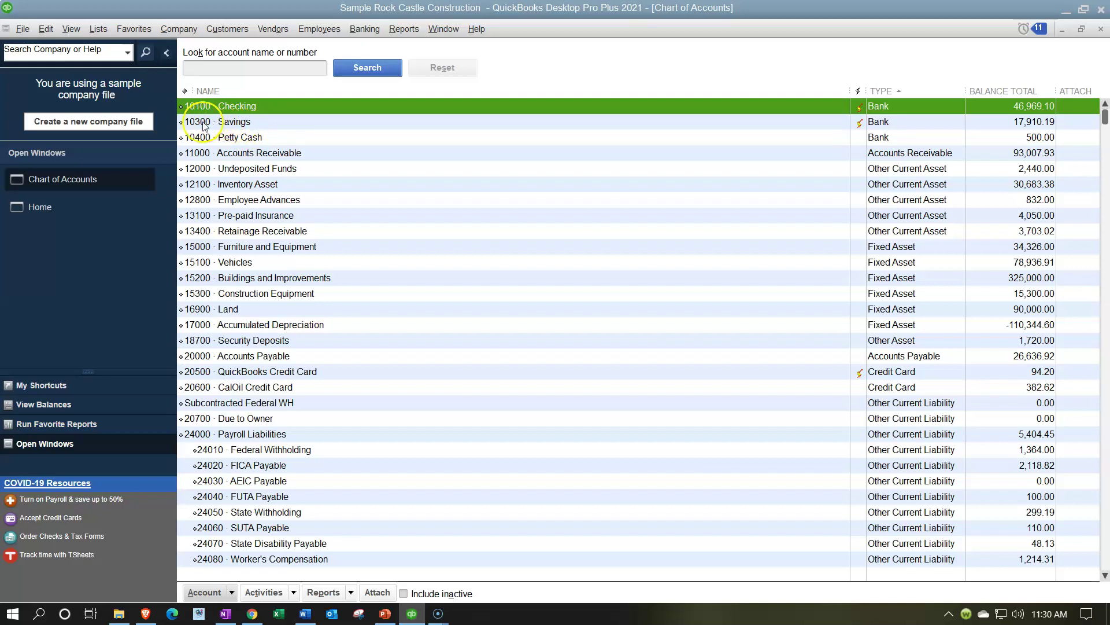
Step: Restore the account list's default order and move the 10300 Savings account above 10100 Checking
{"action": "left_click", "coordinate": [185, 93]}
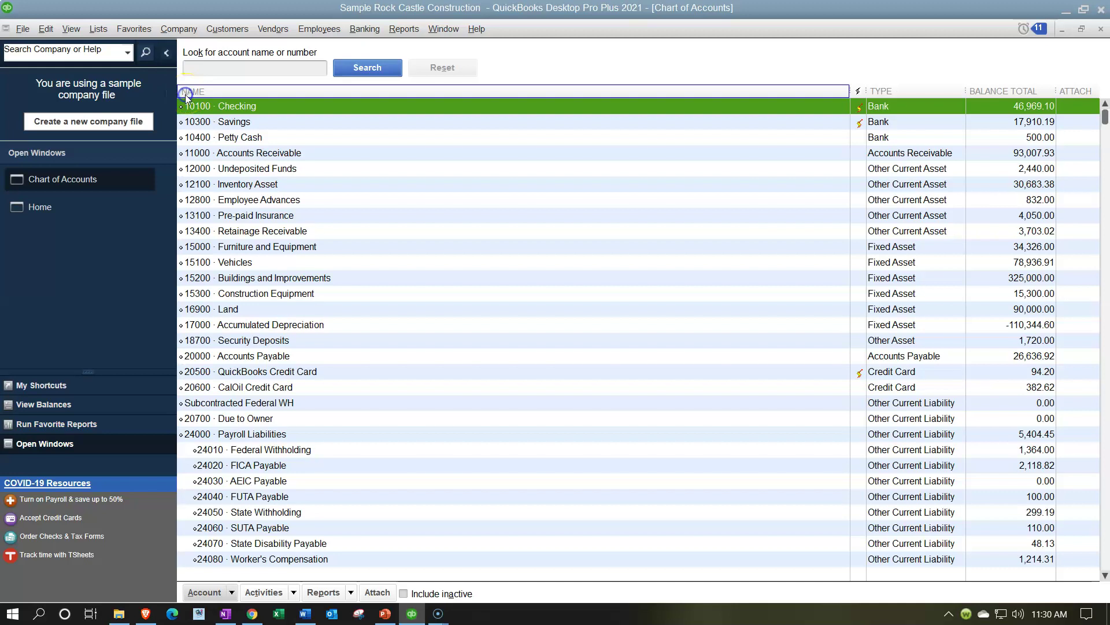
{"action": "left_click", "coordinate": [179, 123]}
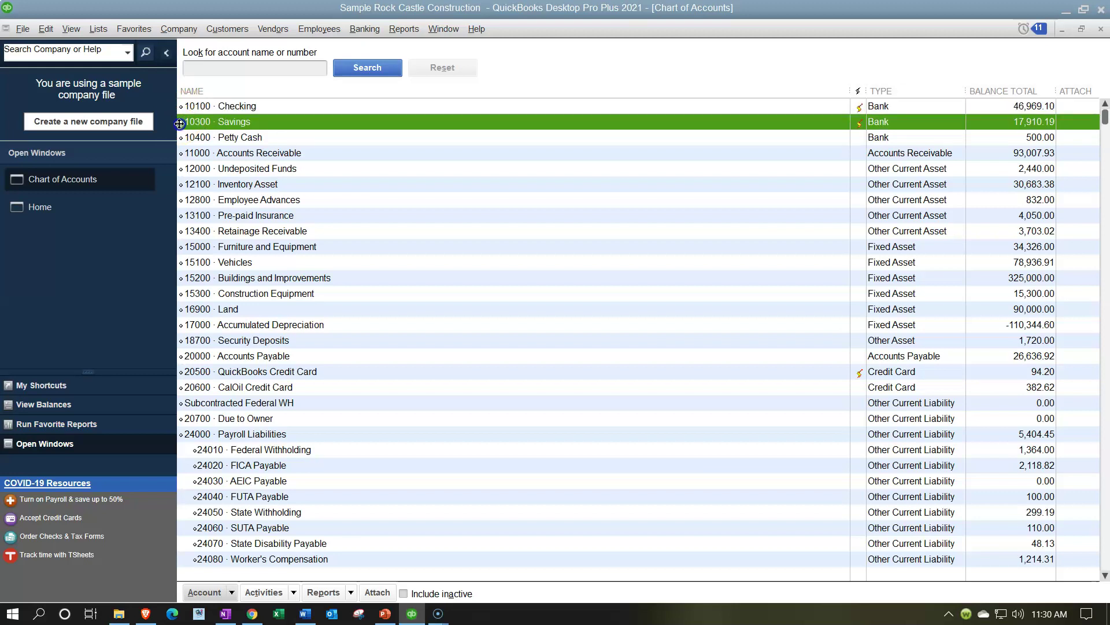
{"action": "left_click_drag", "start_coordinate": [179, 123], "coordinate": [189, 105]}
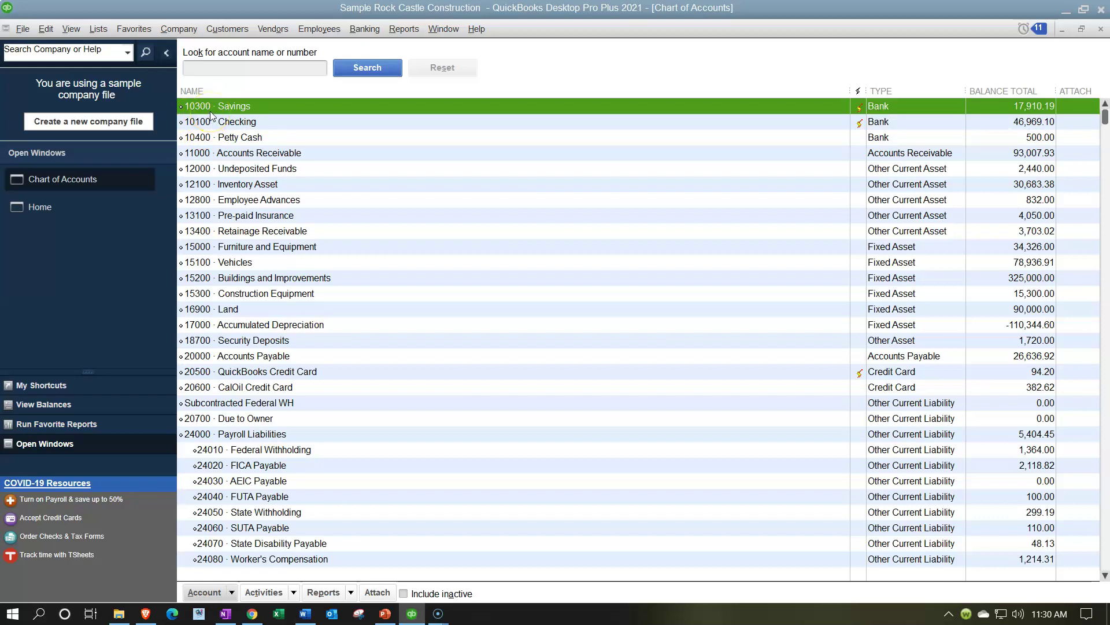
Step: Run the Balance Sheet Standard report as of 12/31/2025
{"action": "left_click", "coordinate": [394, 31]}
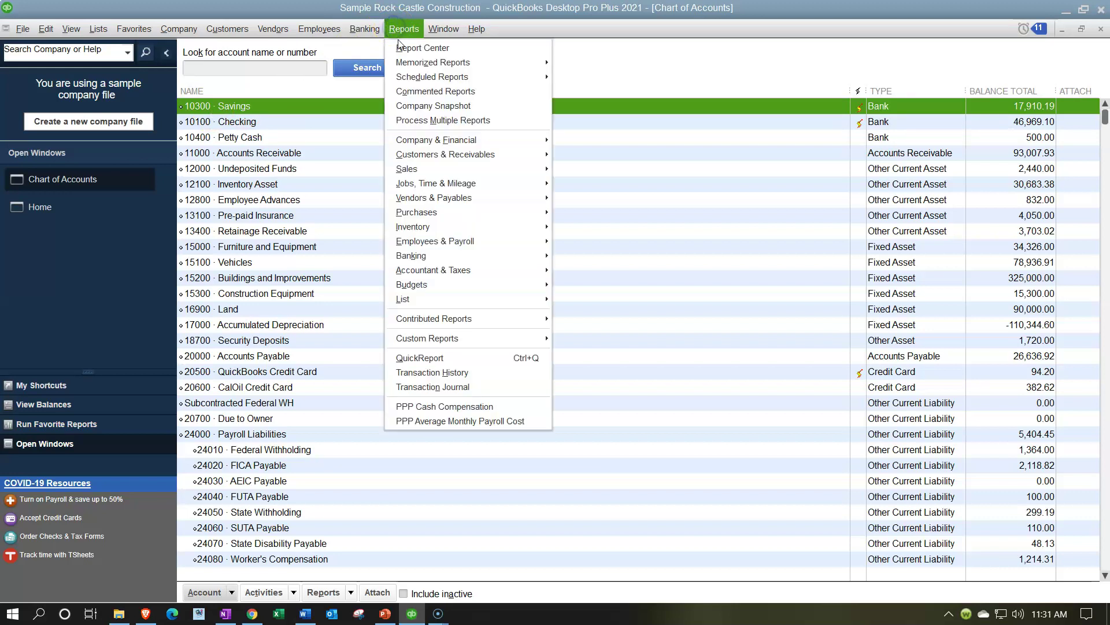
{"action": "left_click", "coordinate": [436, 142]}
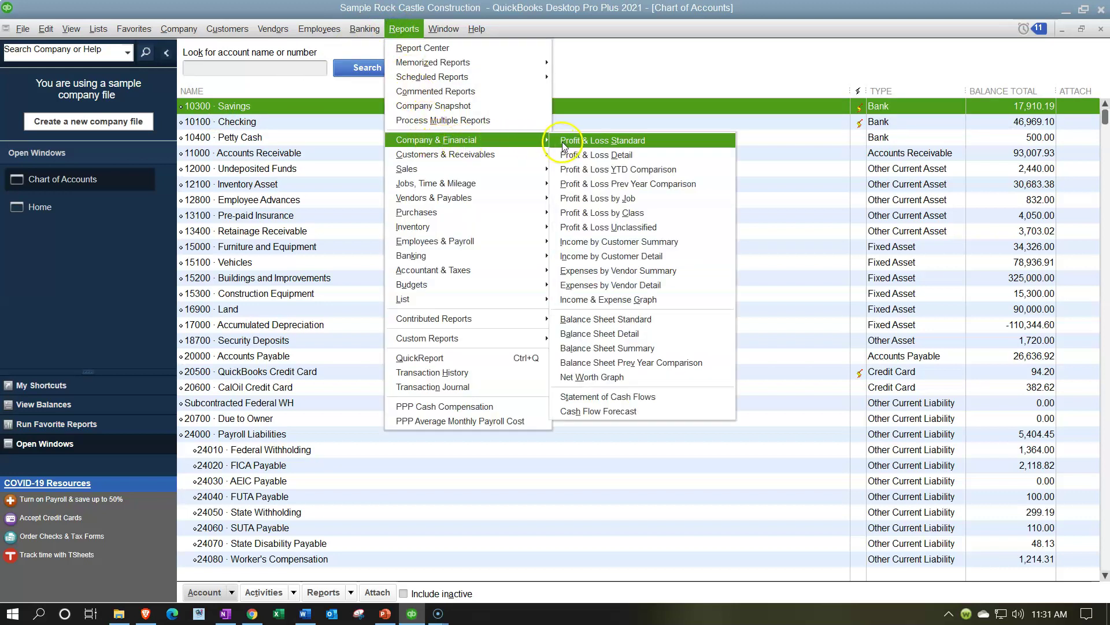
{"action": "left_click", "coordinate": [603, 323]}
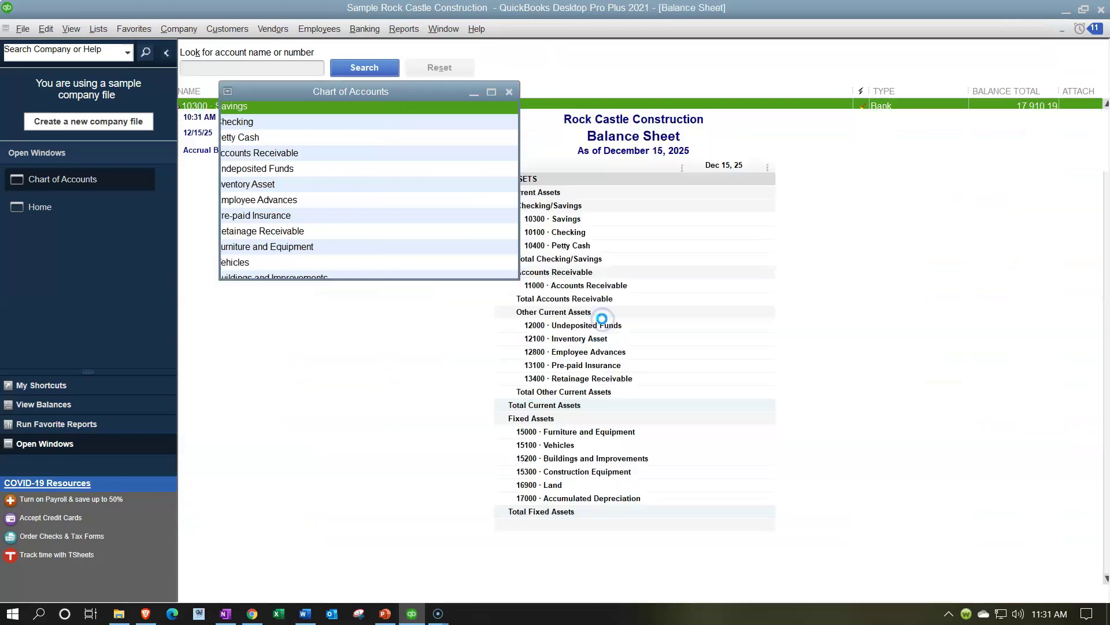
{"action": "key", "text": "Tab"}
{"action": "type", "text": "123125"}
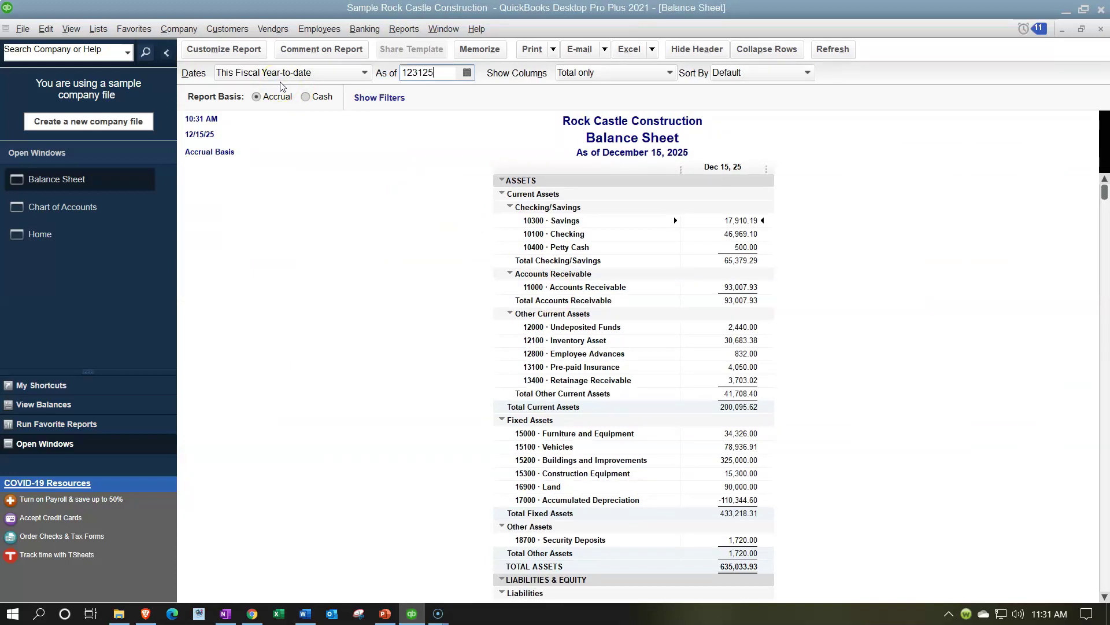
{"action": "key", "text": "Tab"}
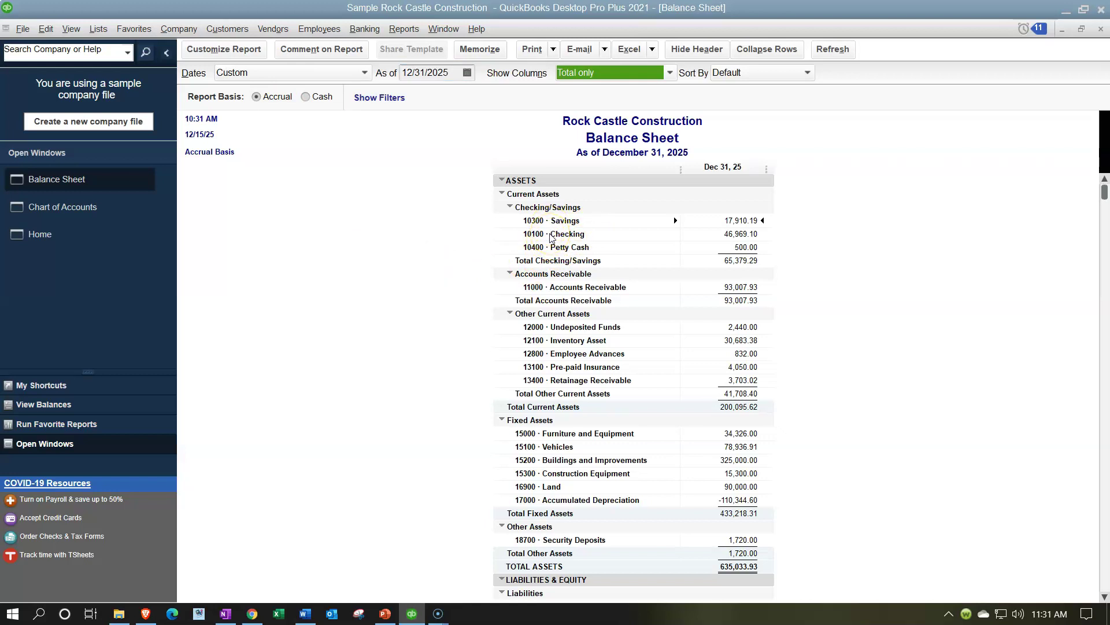
Step: Return to the Chart of Accounts and move the Savings account back below Checking
{"action": "left_click", "coordinate": [84, 212]}
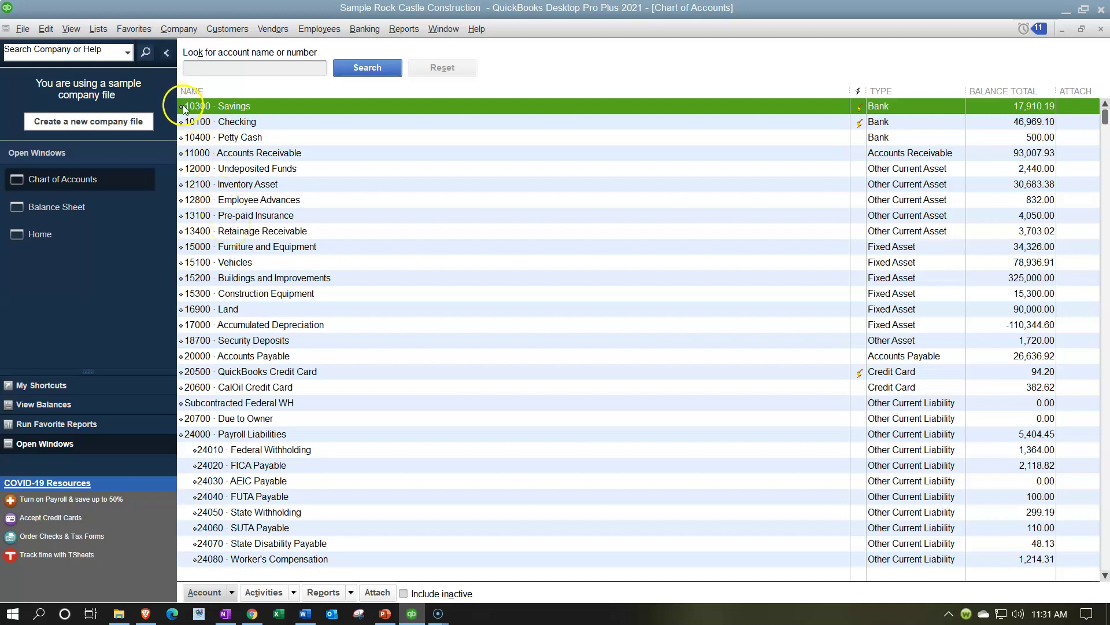
{"action": "left_click_drag", "start_coordinate": [180, 105], "coordinate": [178, 125]}
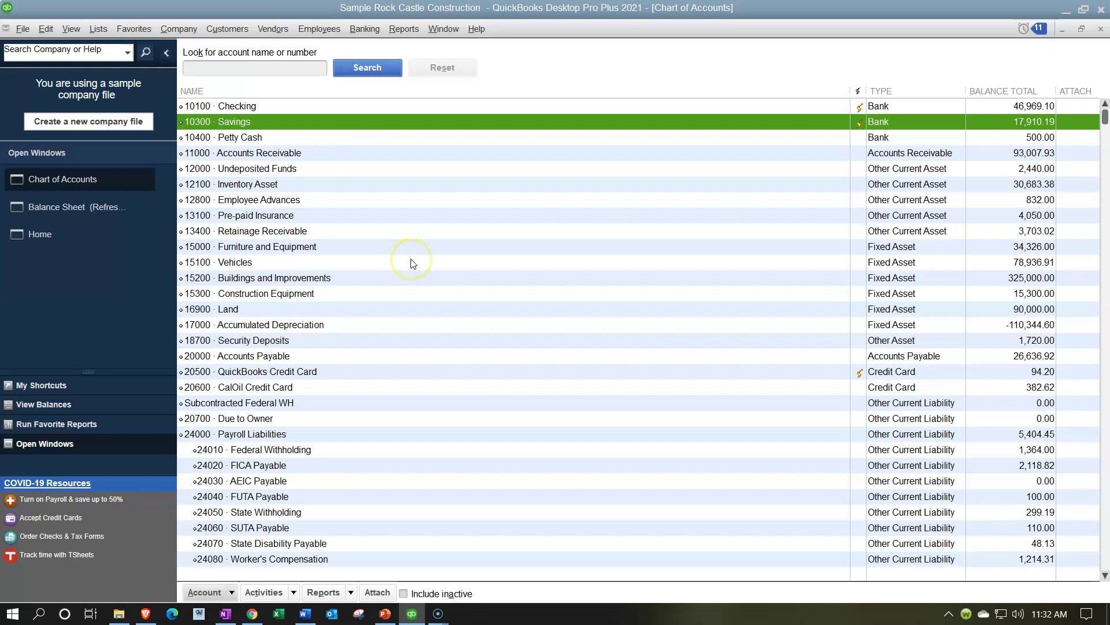
Step: Examine how subaccounts are nested under parent accounts such as 24000 Payroll Liabilities and 60100 Automobile
{"action": "scroll", "coordinate": [413, 264], "scroll_direction": "down", "scroll_amount": 5}
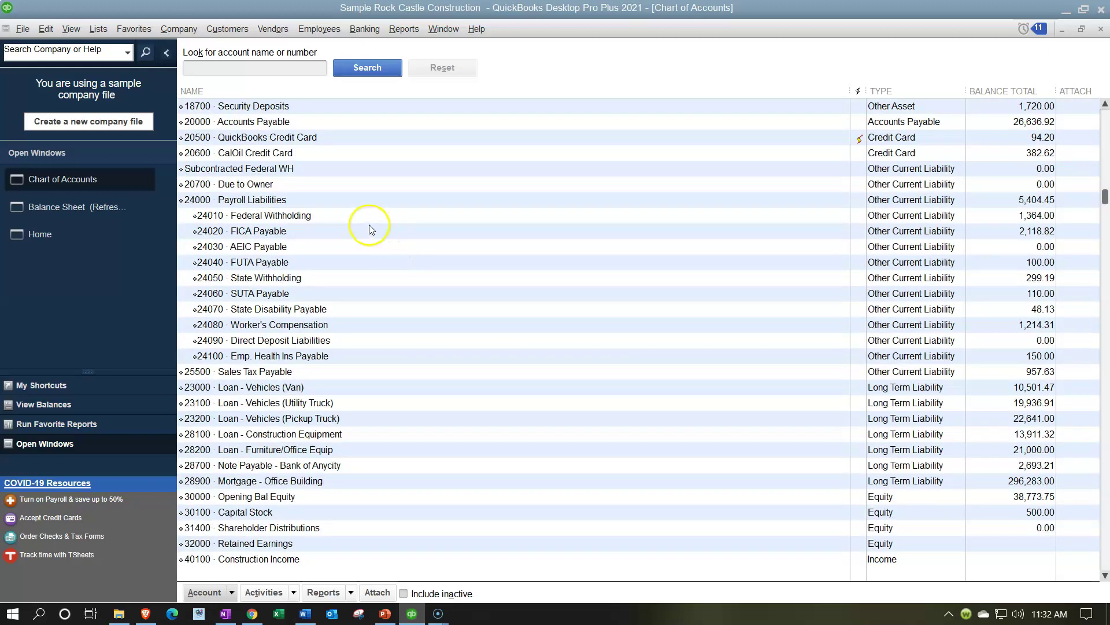
{"action": "left_click", "coordinate": [357, 217]}
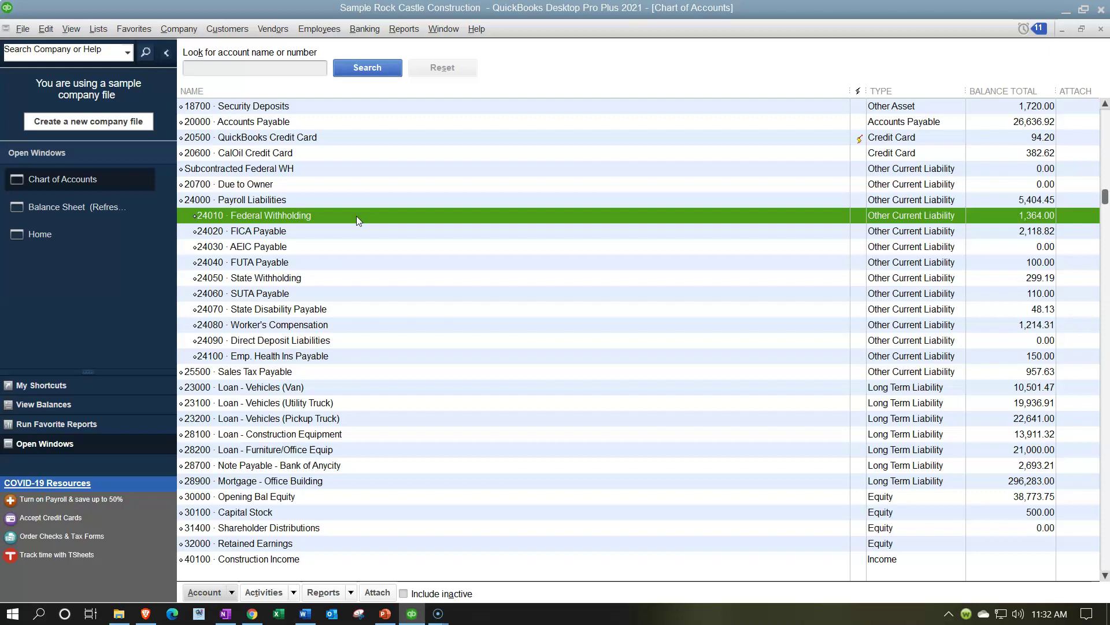
{"action": "left_click", "coordinate": [281, 200]}
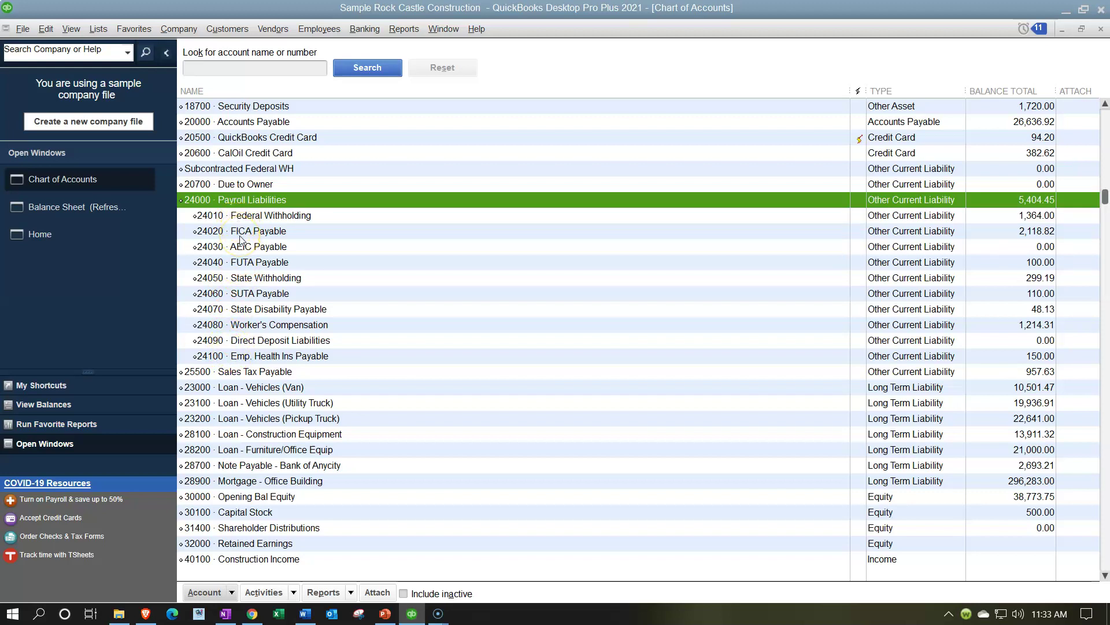
{"action": "scroll", "coordinate": [240, 238], "scroll_direction": "down", "scroll_amount": 12}
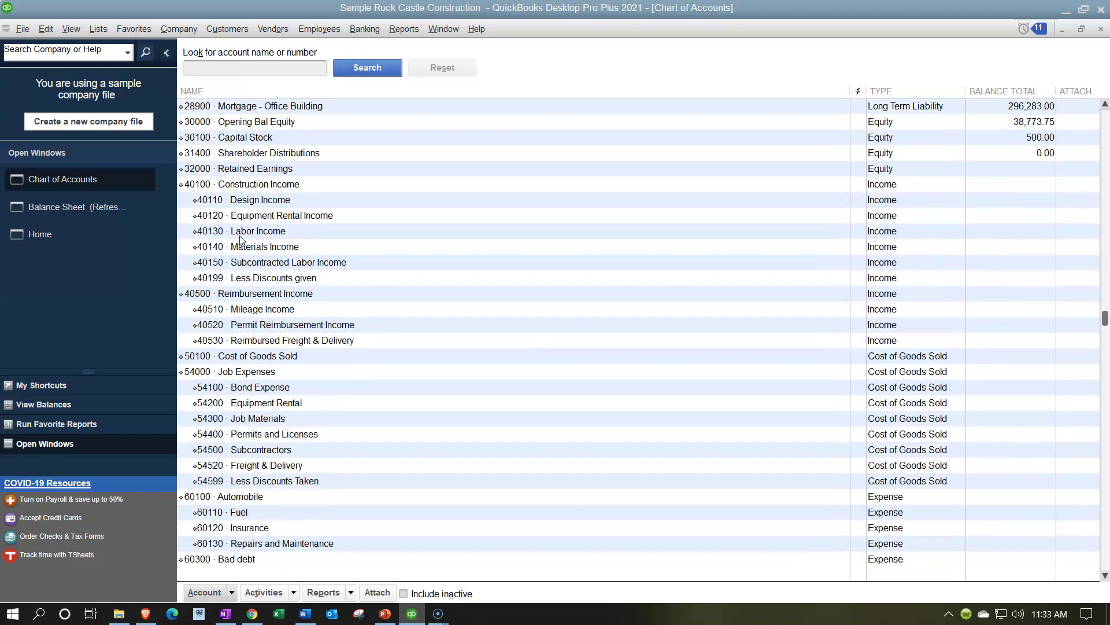
{"action": "scroll", "coordinate": [240, 239], "scroll_direction": "down", "scroll_amount": 1}
{"action": "scroll", "coordinate": [240, 239], "scroll_direction": "down", "scroll_amount": 2}
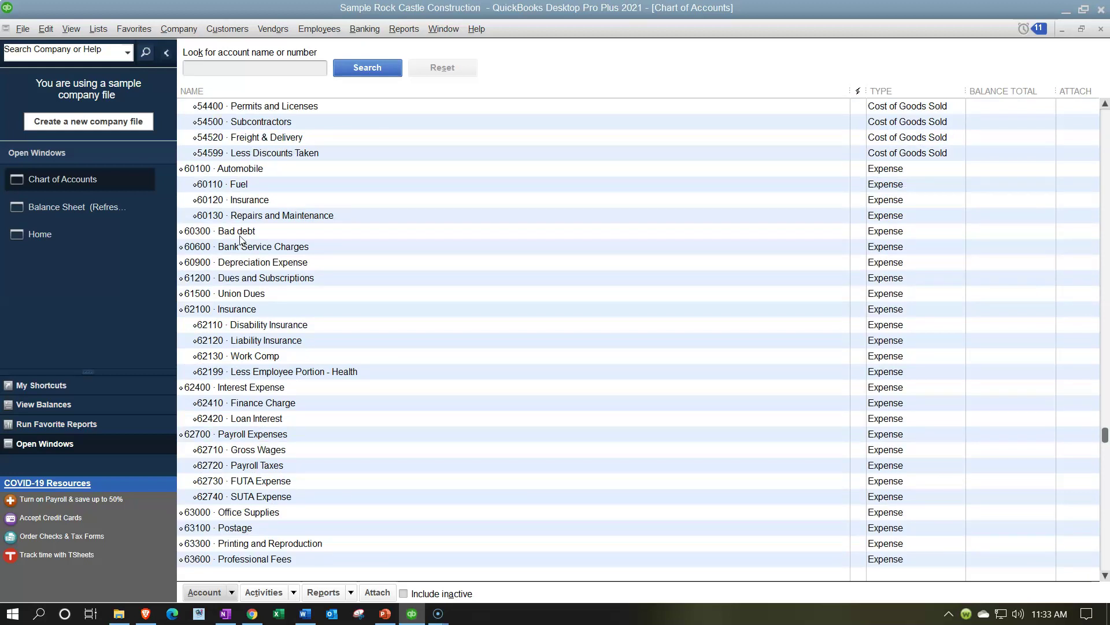
{"action": "left_click", "coordinate": [261, 172]}
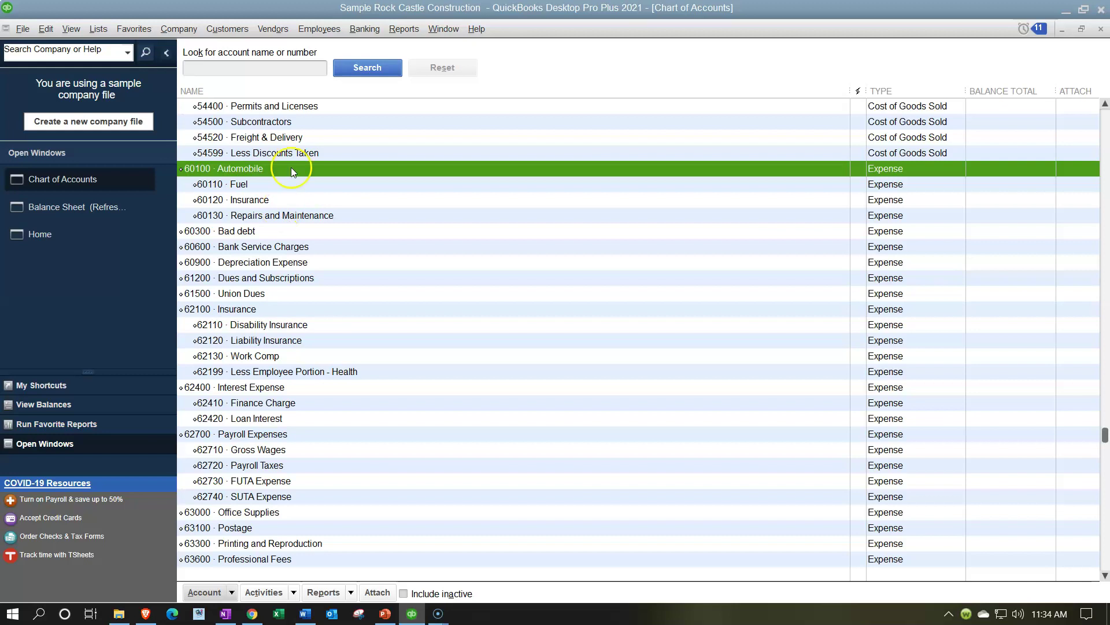
Step: Run the Profit & Loss Standard report for 01/01/2025 to 12/31/2025 and view its expense section
{"action": "left_click", "coordinate": [395, 34]}
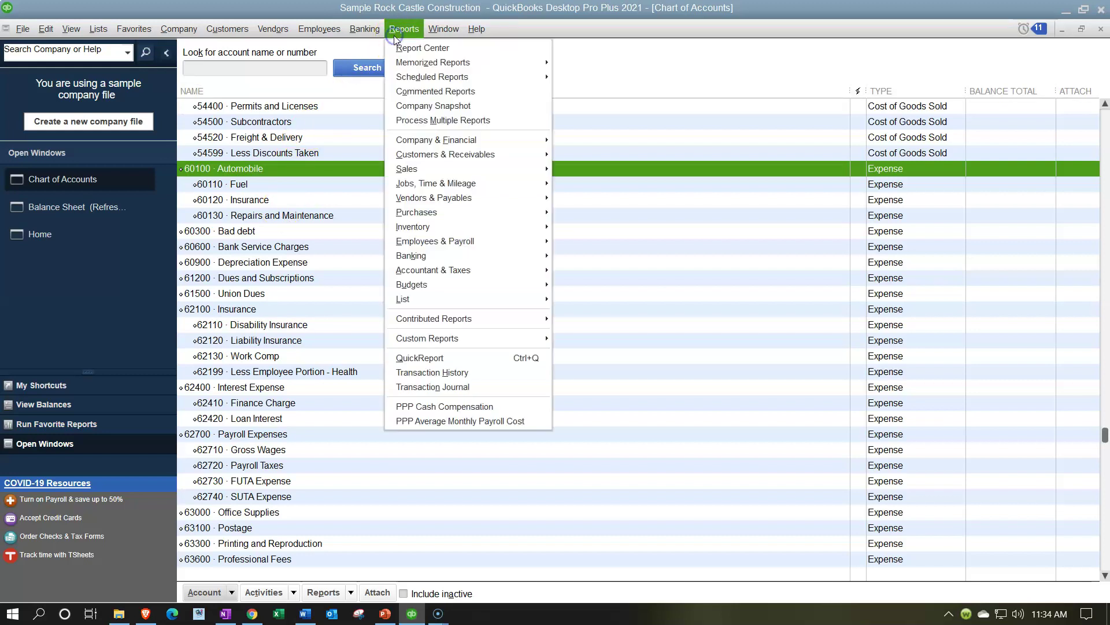
{"action": "mouse_move", "coordinate": [437, 142]}
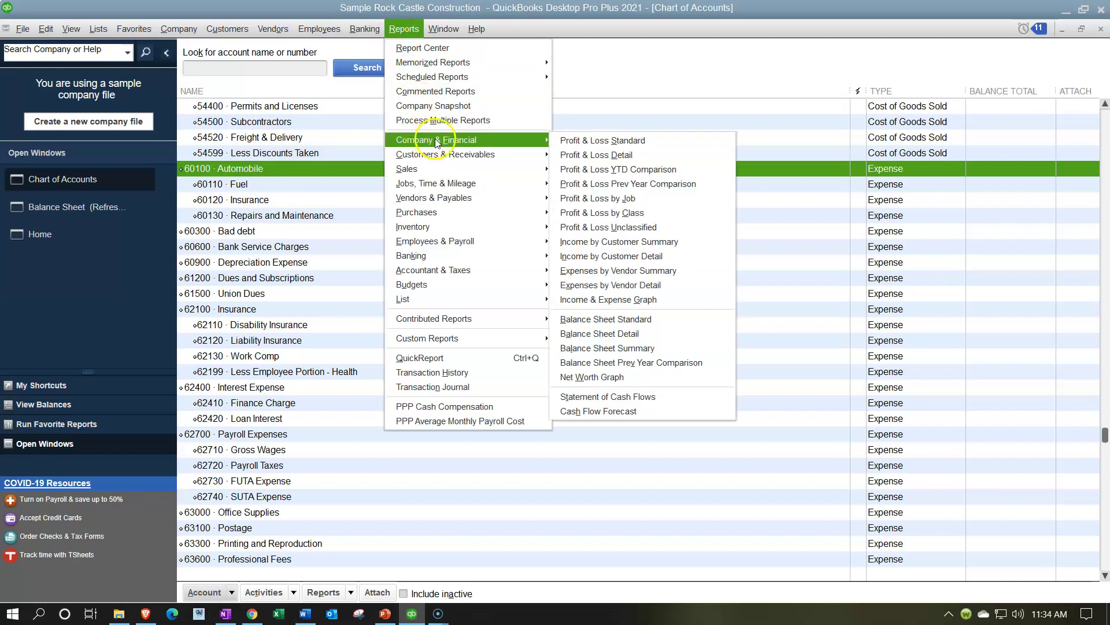
{"action": "left_click", "coordinate": [578, 140]}
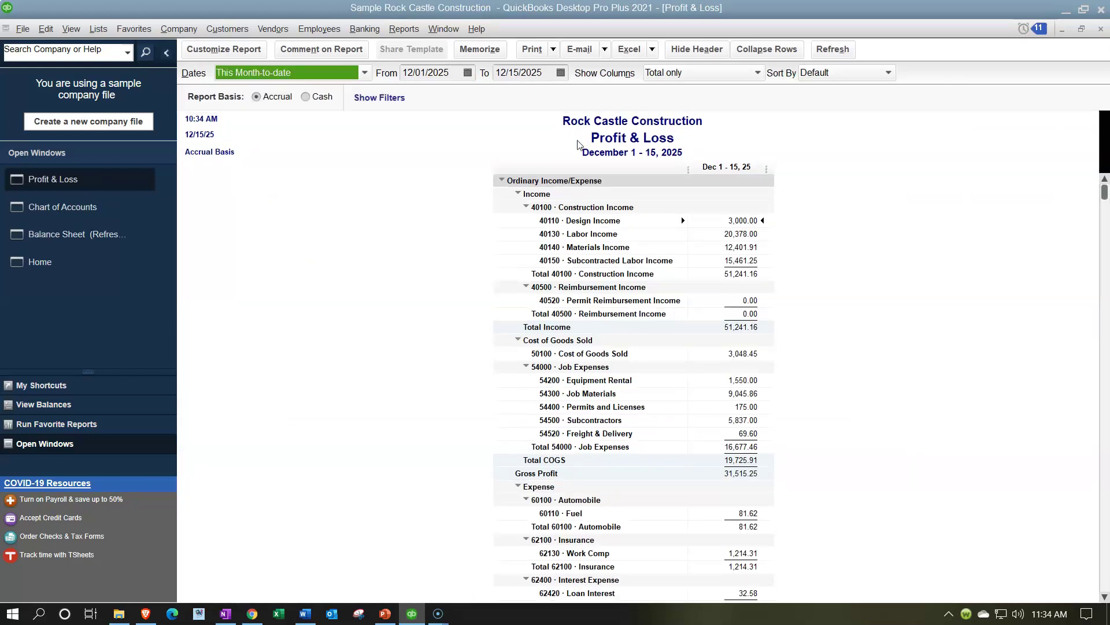
{"action": "type", "text": "01/01/2025"}
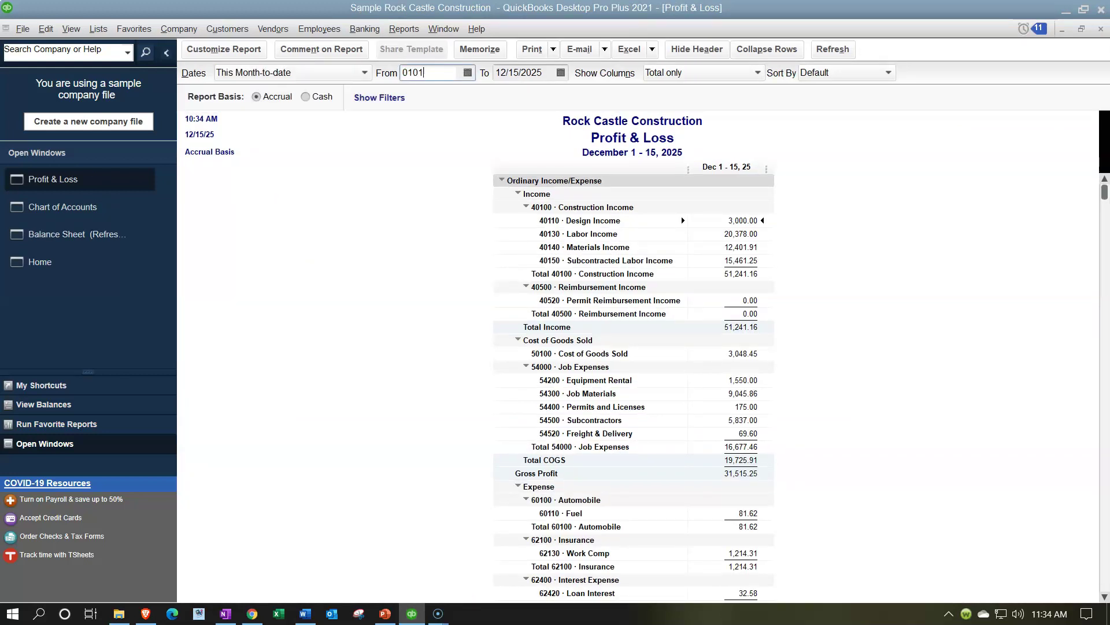
{"action": "key", "text": "Tab"}
{"action": "type", "text": "12/31/2025"}
{"action": "key", "text": "Tab"}
{"action": "scroll", "coordinate": [675, 417], "scroll_direction": "down", "scroll_amount": 9}
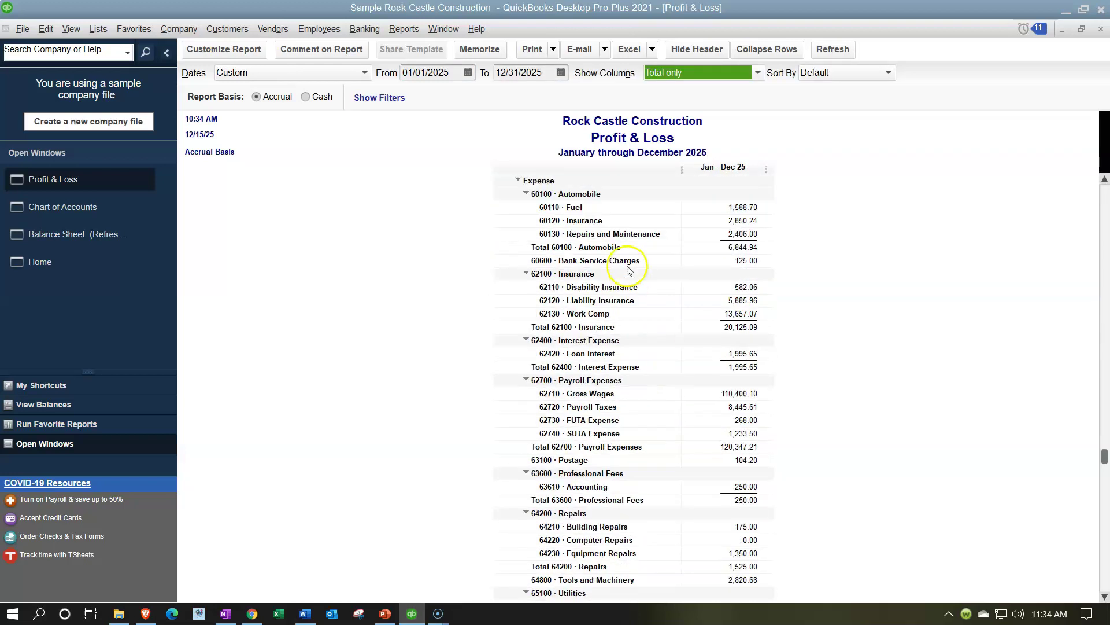
Step: Collapse and re-expand the 60100 Automobile group to compare the single-line view with its subaccount detail
{"action": "left_click", "coordinate": [526, 194]}
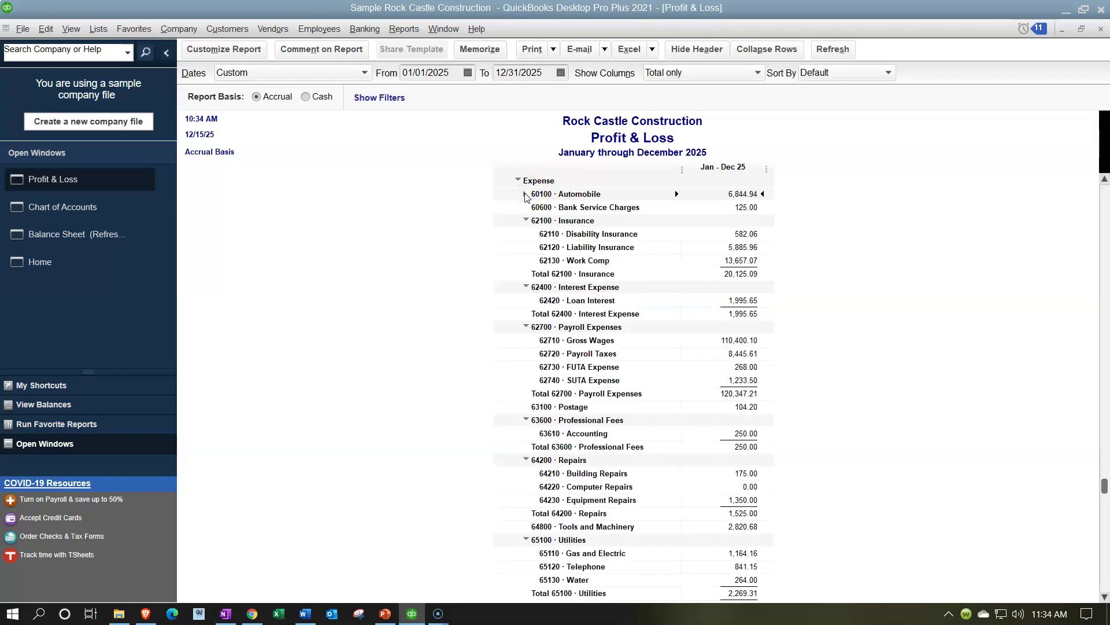
{"action": "left_click", "coordinate": [526, 195]}
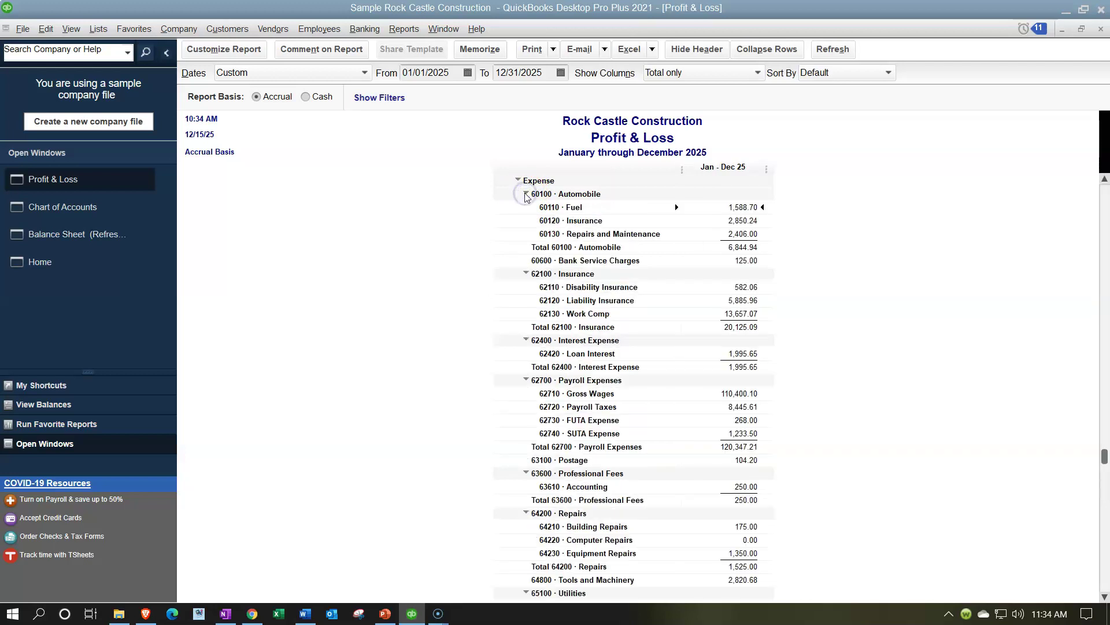
{"action": "left_click", "coordinate": [565, 204]}
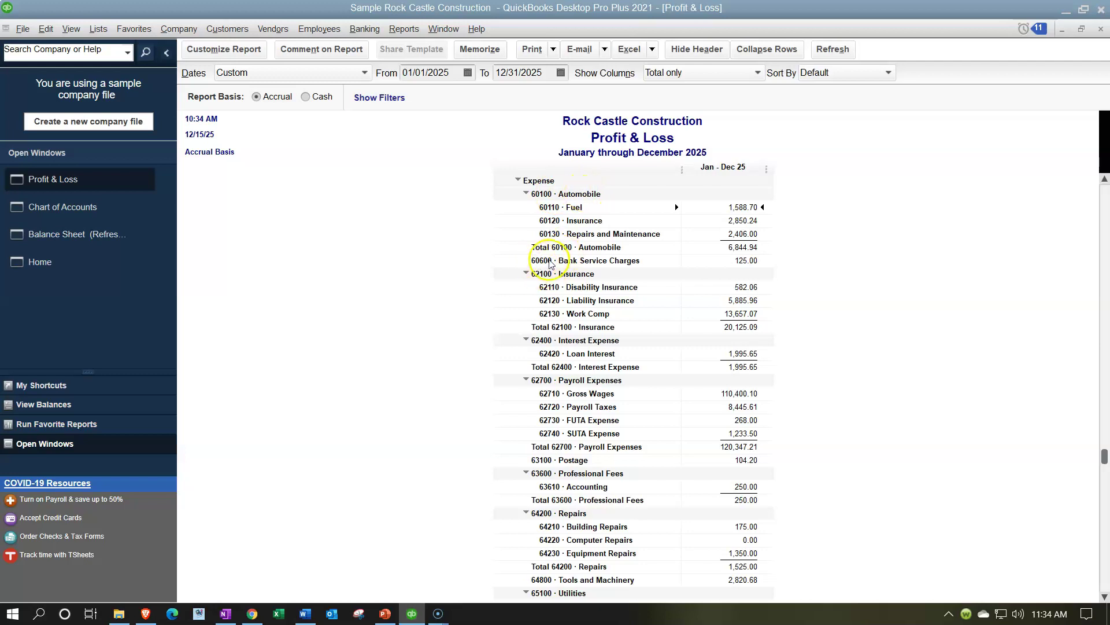
{"action": "left_click", "coordinate": [526, 194]}
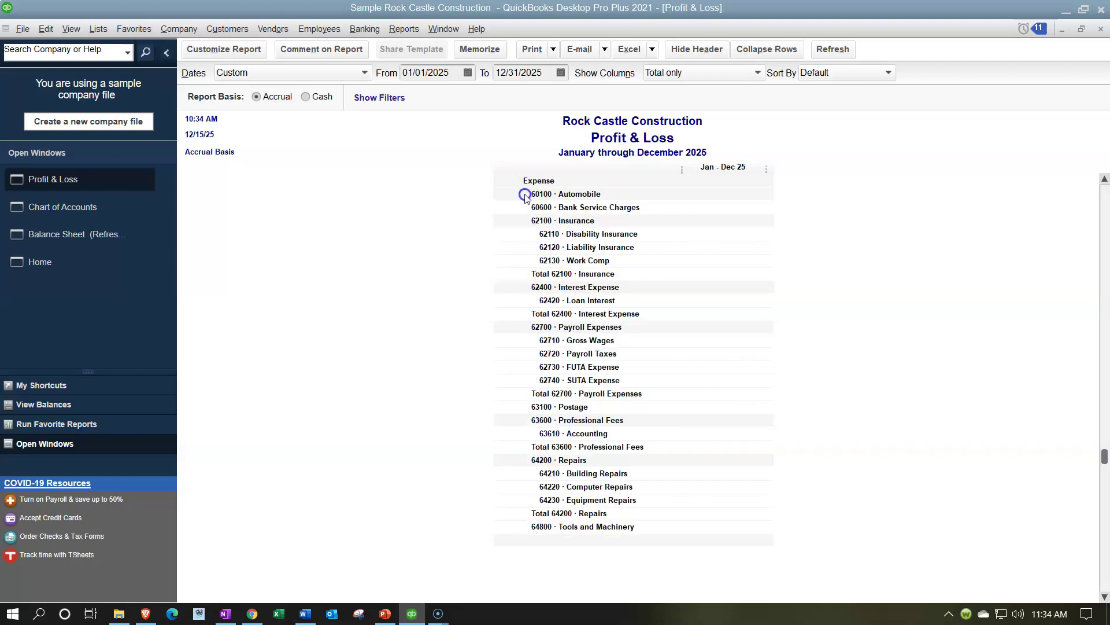
{"action": "left_click", "coordinate": [525, 194]}
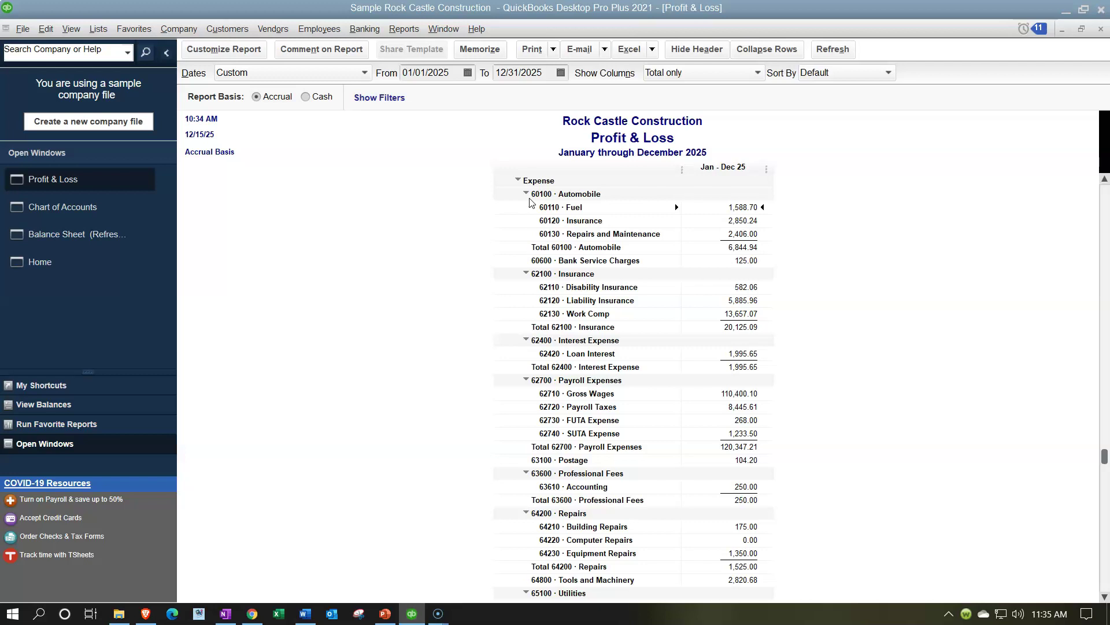
Step: Run the Trial Balance report for 01/01/2025 to 12/31/2025
{"action": "left_click", "coordinate": [405, 36]}
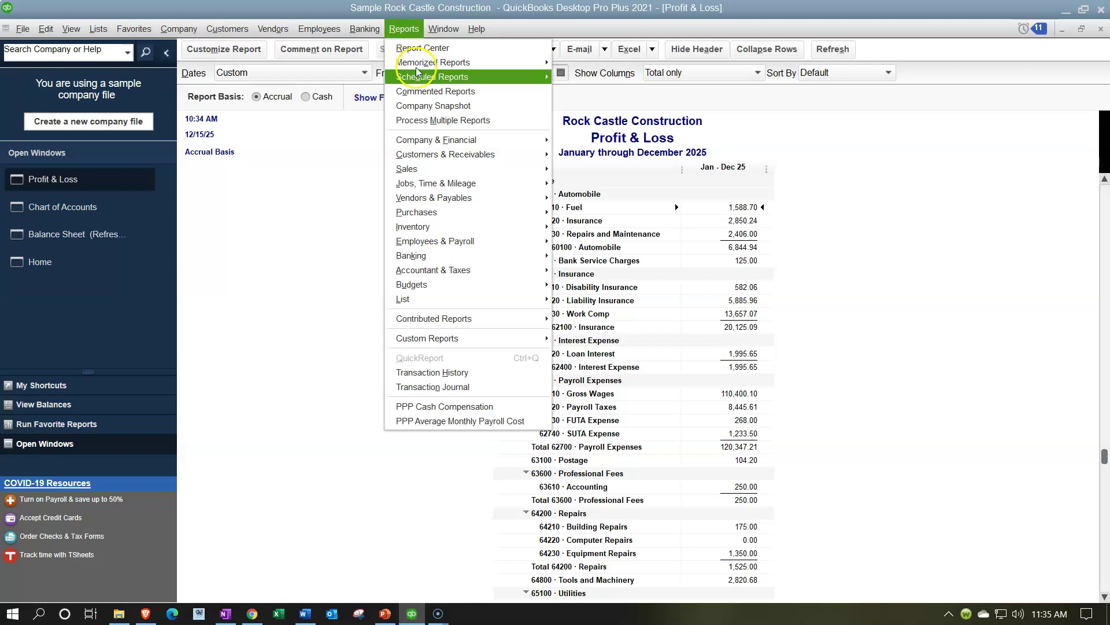
{"action": "left_click", "coordinate": [438, 144]}
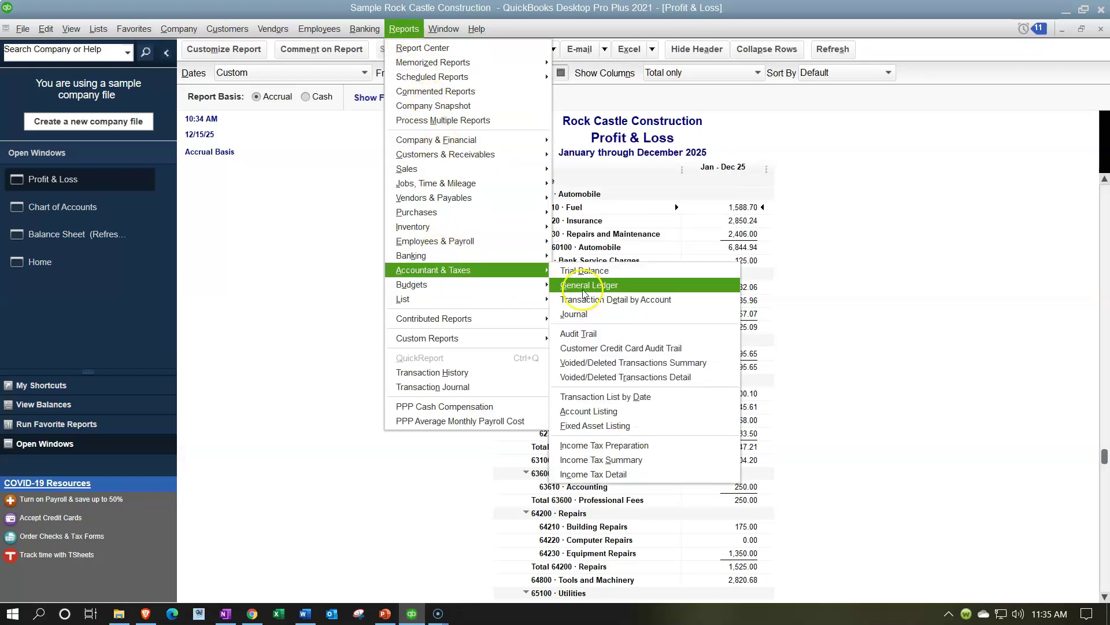
{"action": "left_click", "coordinate": [602, 265]}
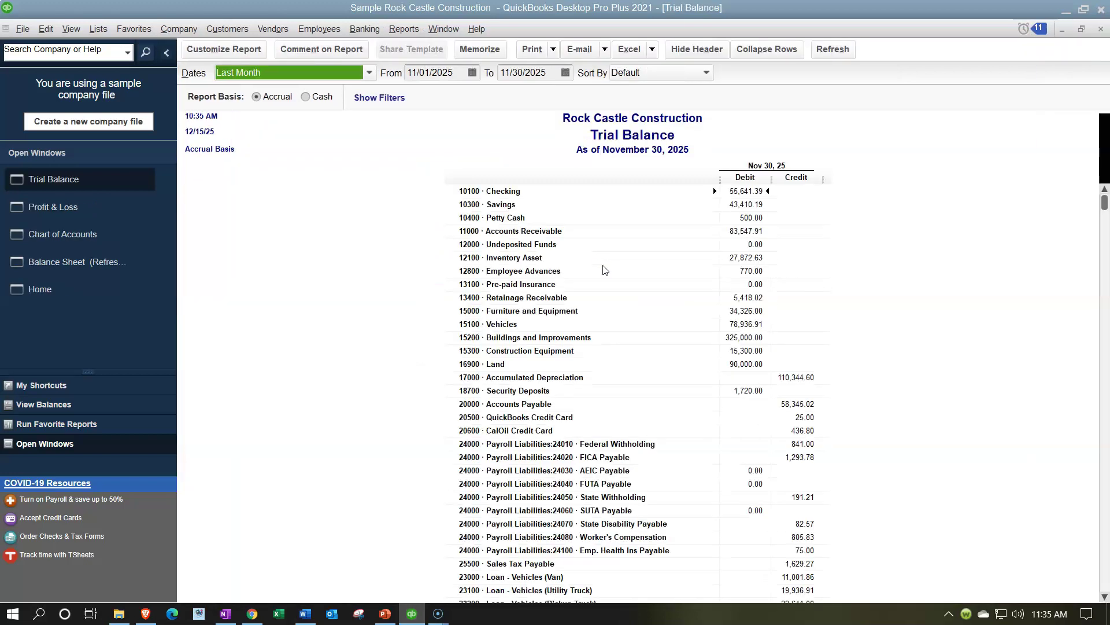
{"action": "key", "text": "Tab"}
{"action": "type", "text": "0101258"}
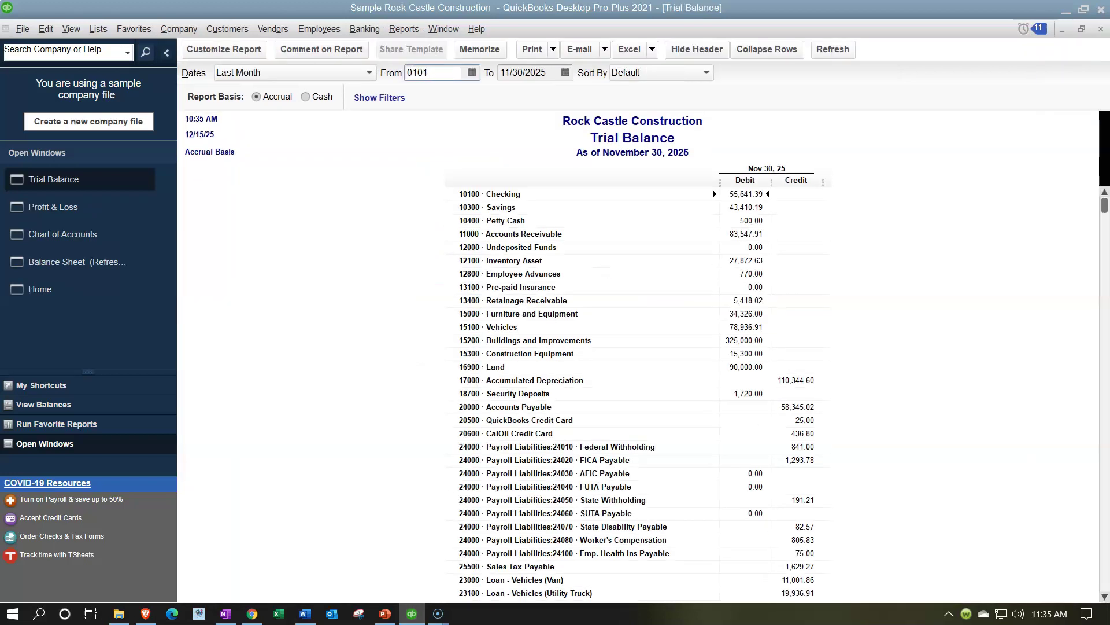
{"action": "key", "text": "Tab"}
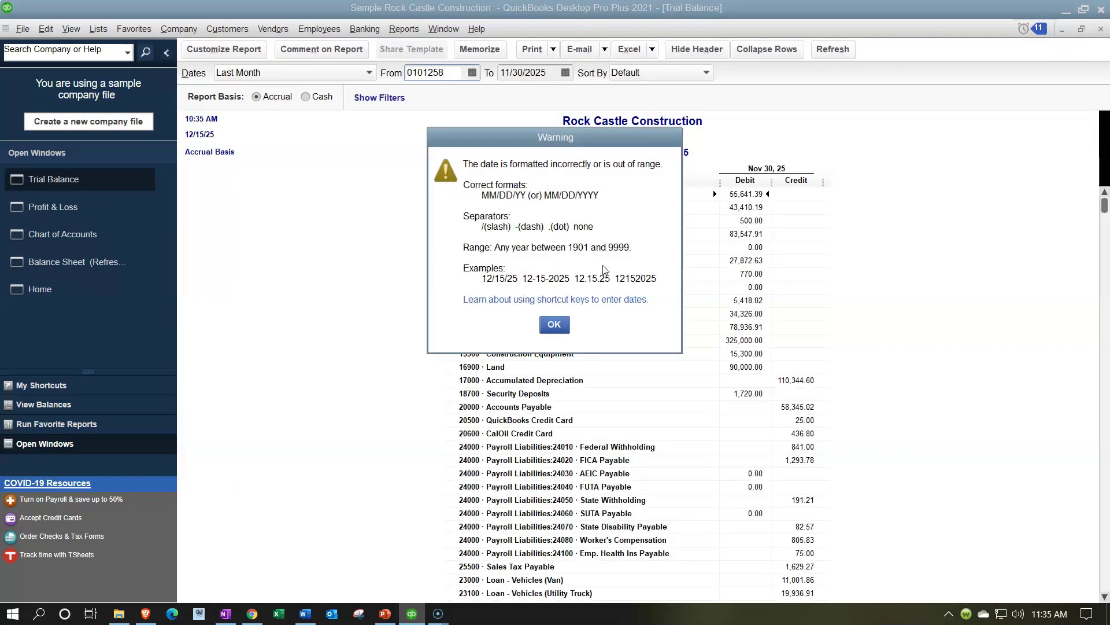
{"action": "left_click", "coordinate": [553, 324]}
{"action": "key", "text": "BackSpace"}
{"action": "key", "text": "Tab"}
{"action": "type", "text": "12/31/2025"}
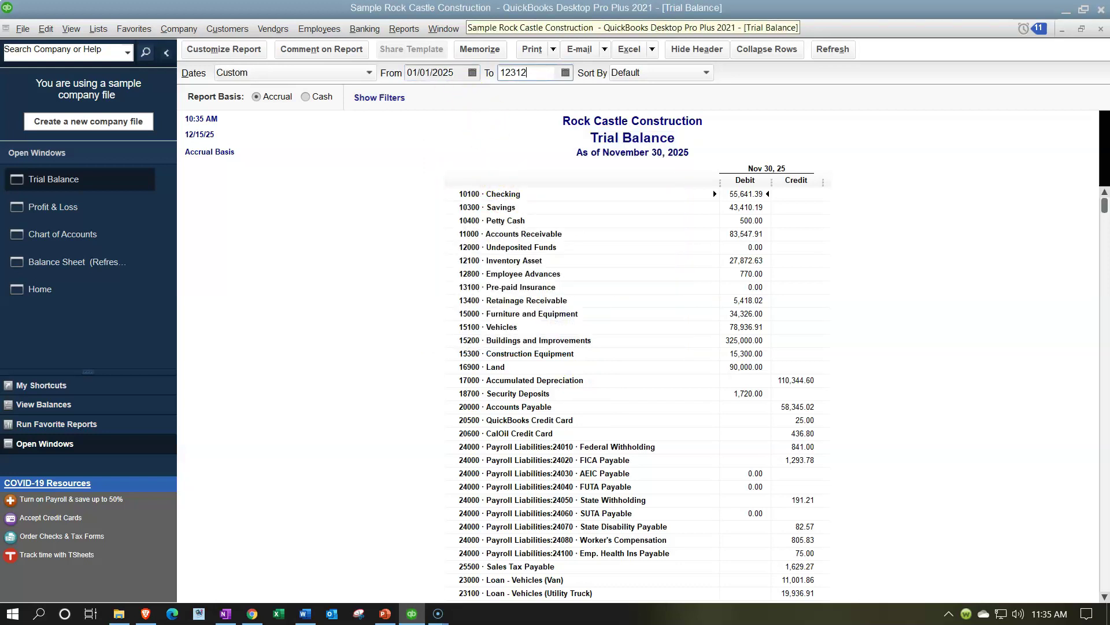
{"action": "key", "text": "Tab"}
Step: Examine how the Trial Balance lists accounts and subaccounts in number order, down to the total row
{"action": "scroll", "coordinate": [532, 417], "scroll_direction": "down", "scroll_amount": 3}
{"action": "scroll", "coordinate": [532, 417], "scroll_direction": "down", "scroll_amount": 10}
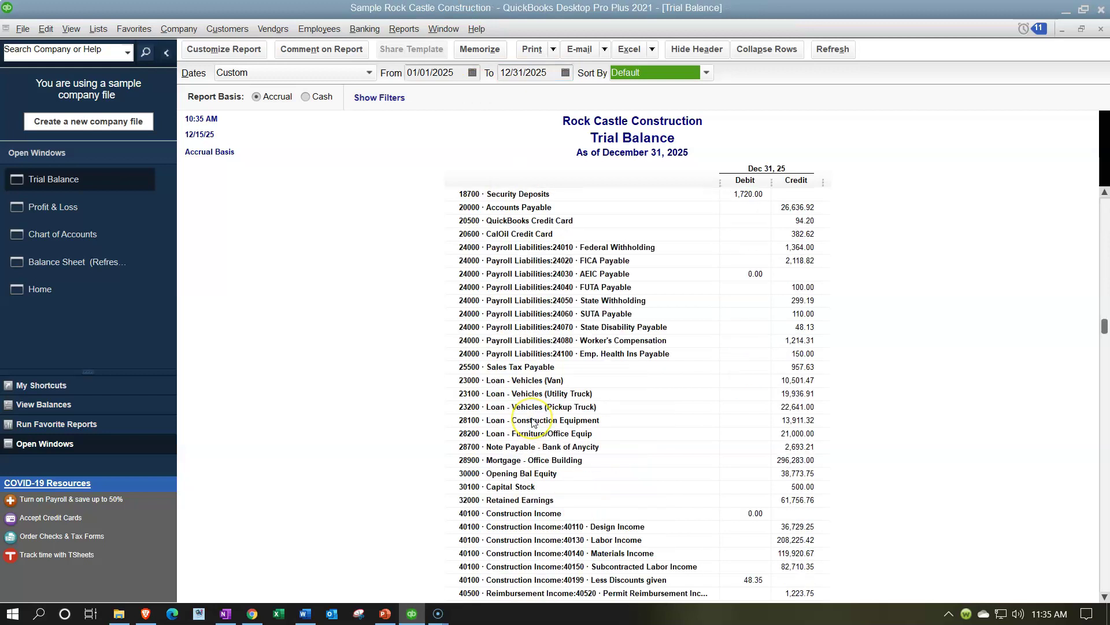
{"action": "scroll", "coordinate": [533, 423], "scroll_direction": "down", "scroll_amount": 3}
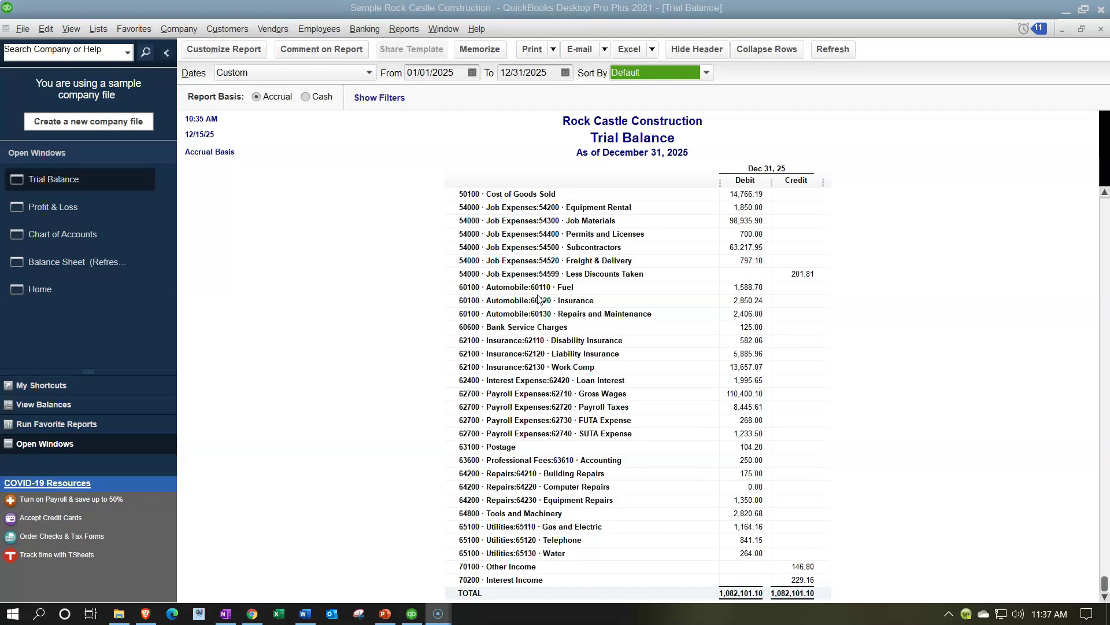
{"action": "left_click", "coordinate": [424, 277]}
{"action": "left_click", "coordinate": [483, 297]}
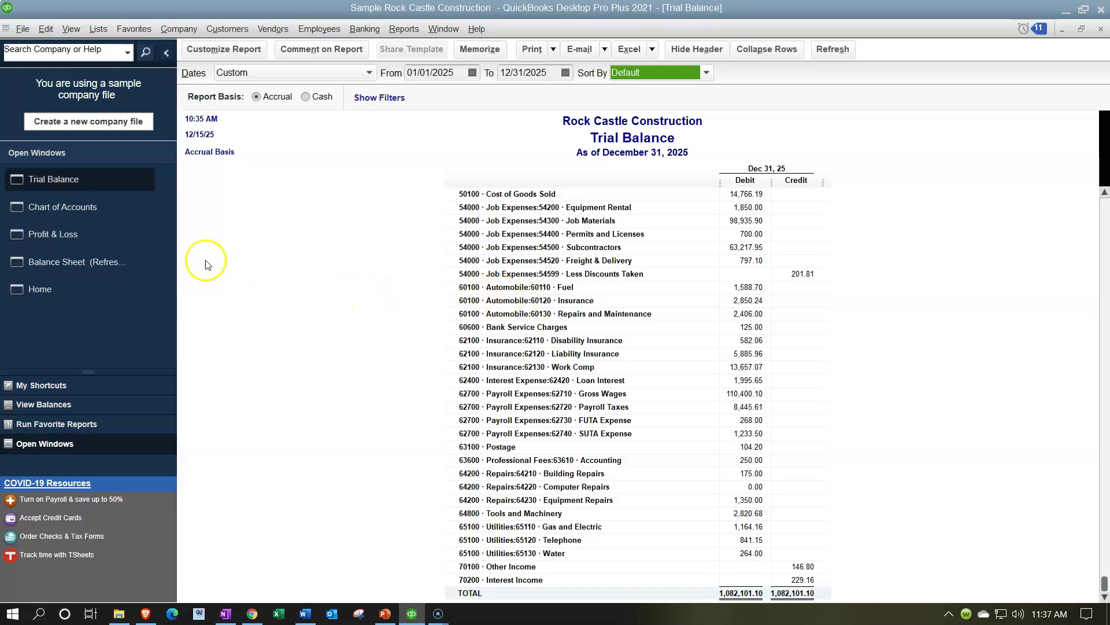
Step: Return to the Chart of Accounts and view the list from its first account, 10100 Checking
{"action": "left_click", "coordinate": [91, 208]}
{"action": "scroll", "coordinate": [427, 283], "scroll_direction": "up", "scroll_amount": 15}
{"action": "scroll", "coordinate": [422, 257], "scroll_direction": "up", "scroll_amount": 10}
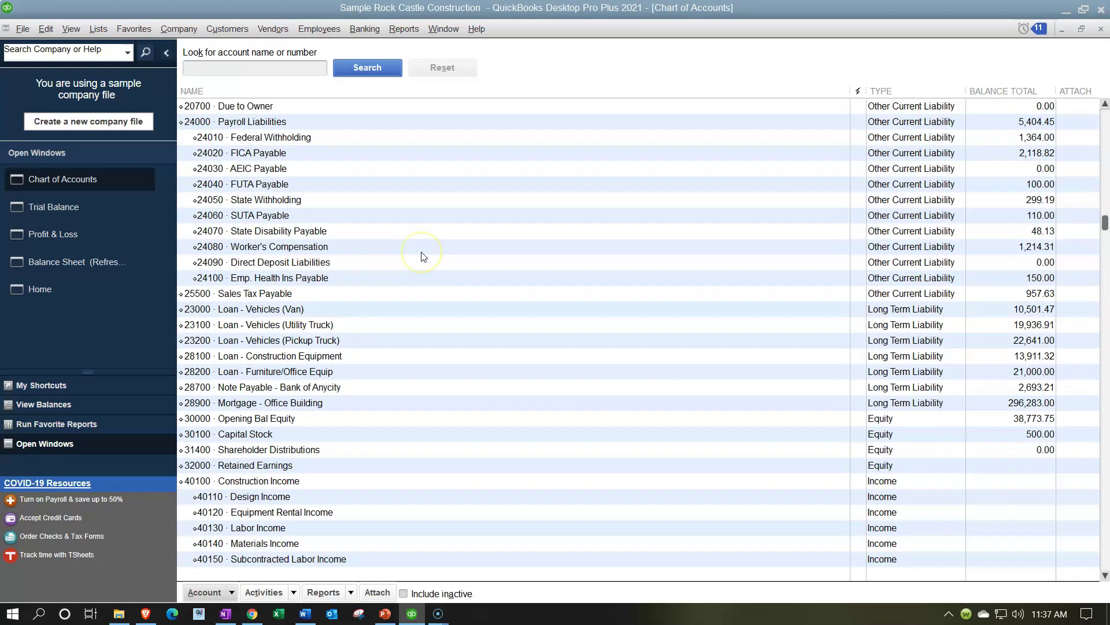
{"action": "scroll", "coordinate": [421, 256], "scroll_direction": "up", "scroll_amount": 2}
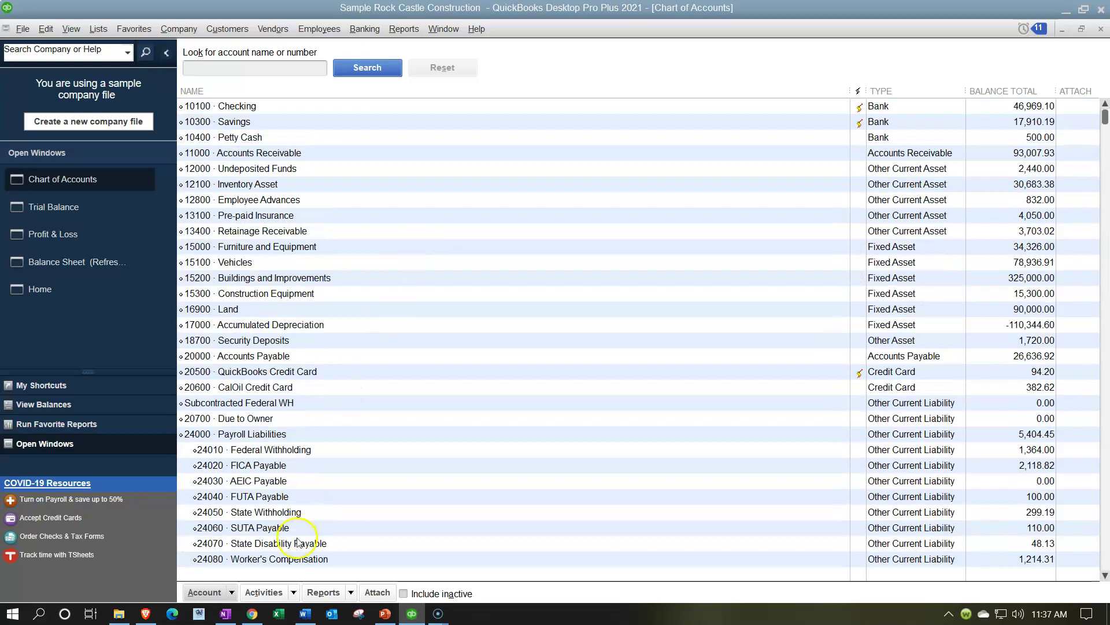
Step: Switch to the Account Numbers.docx document in Word and view the number ranges in the Account Type table
{"action": "left_click", "coordinate": [305, 614]}
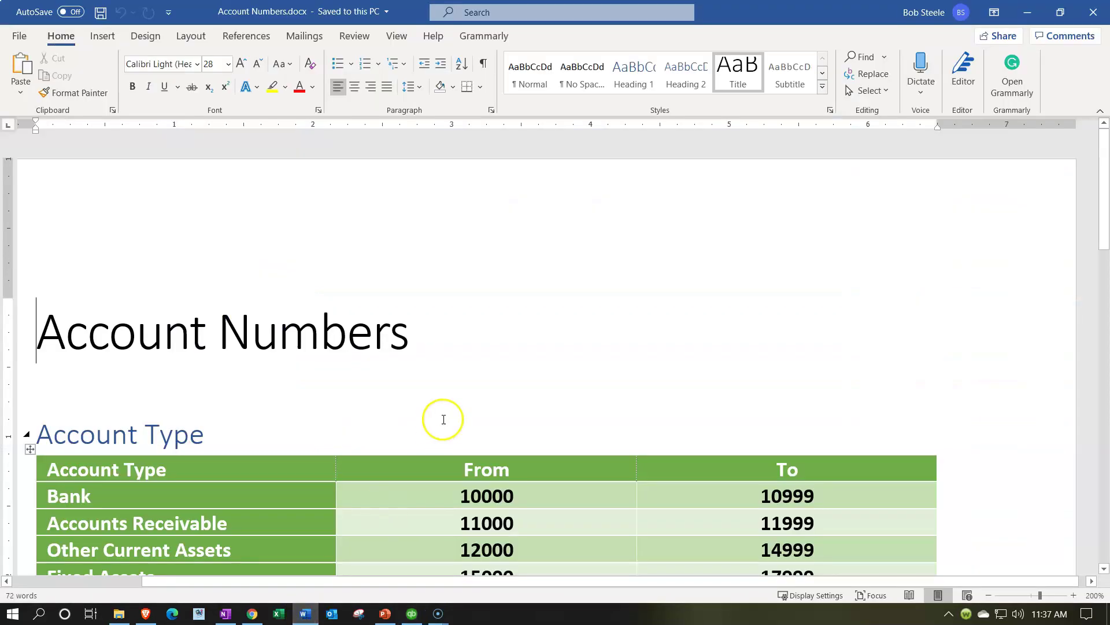
{"action": "scroll", "coordinate": [441, 416], "scroll_direction": "down", "scroll_amount": 4}
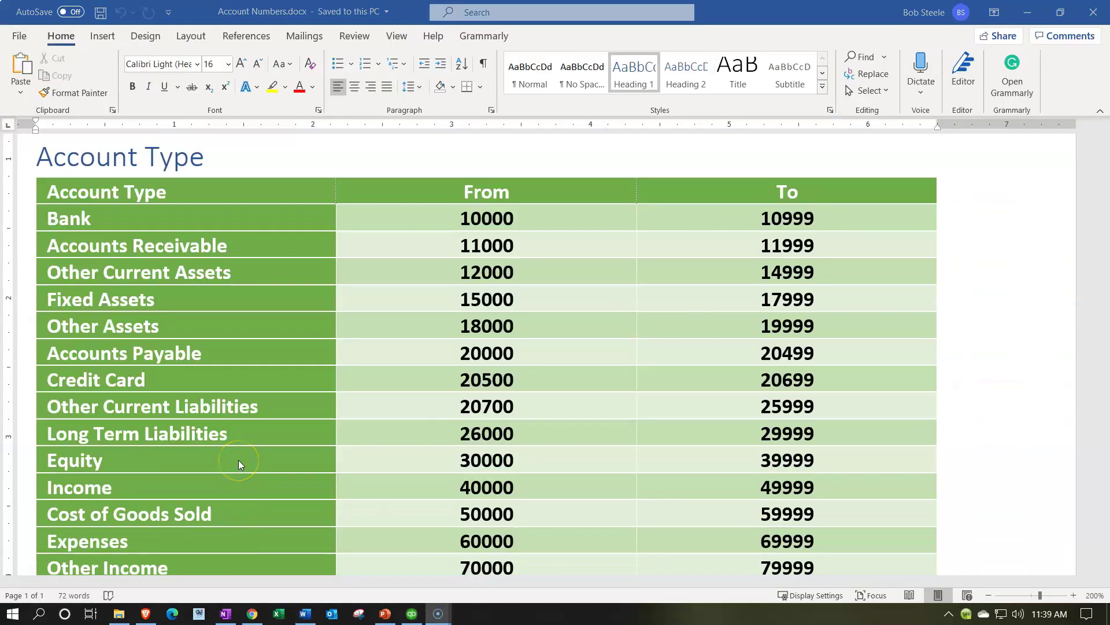